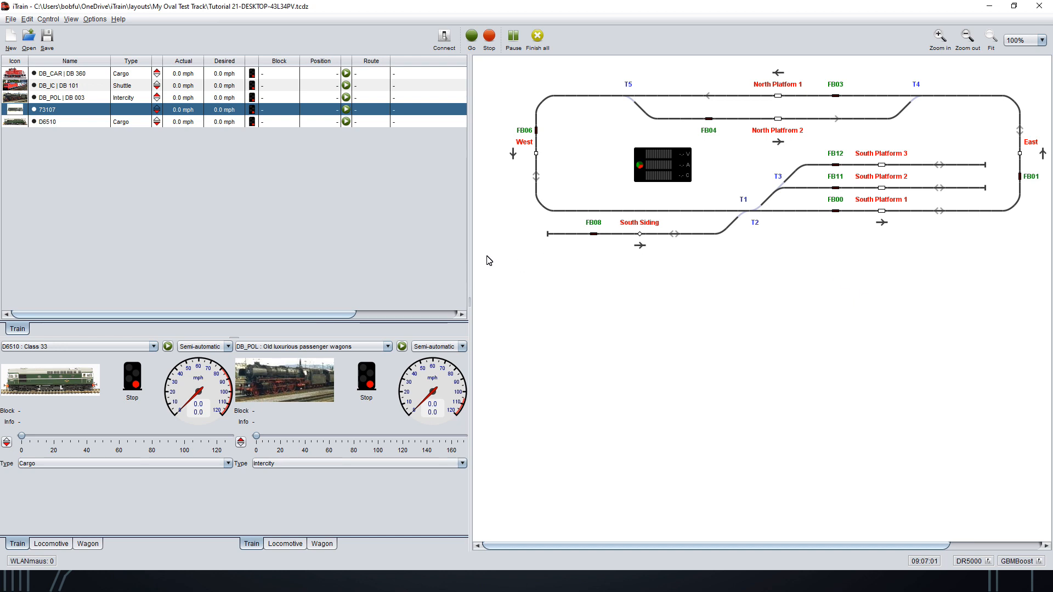
Step: Create a new train route named "Tutorial 21" with the description "Train Route using blocks only", keeping the Default type
left_click(27, 20)
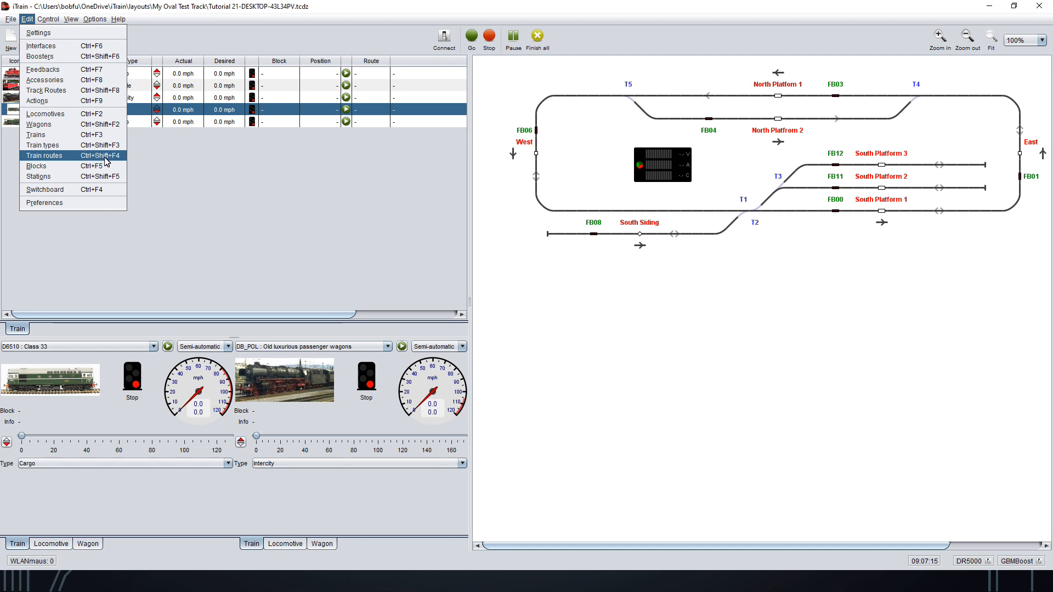
left_click(55, 156)
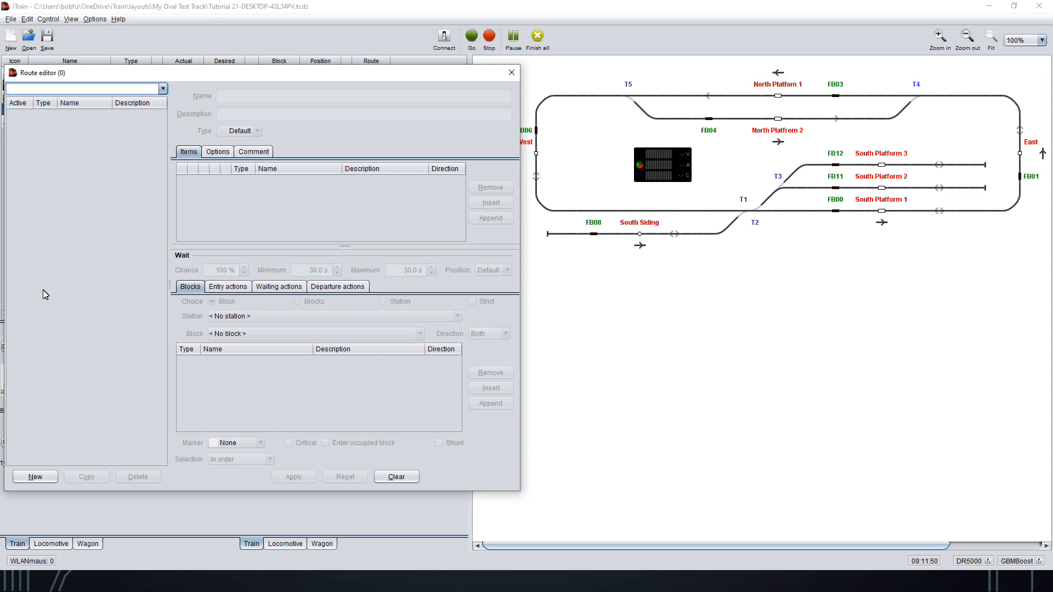
left_click(26, 480)
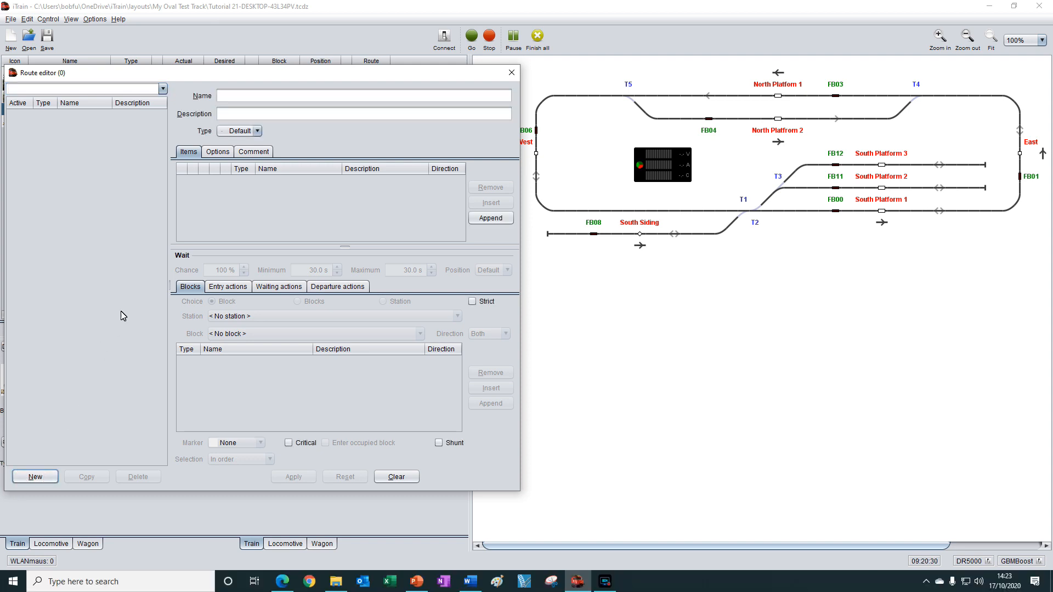
left_click(262, 97)
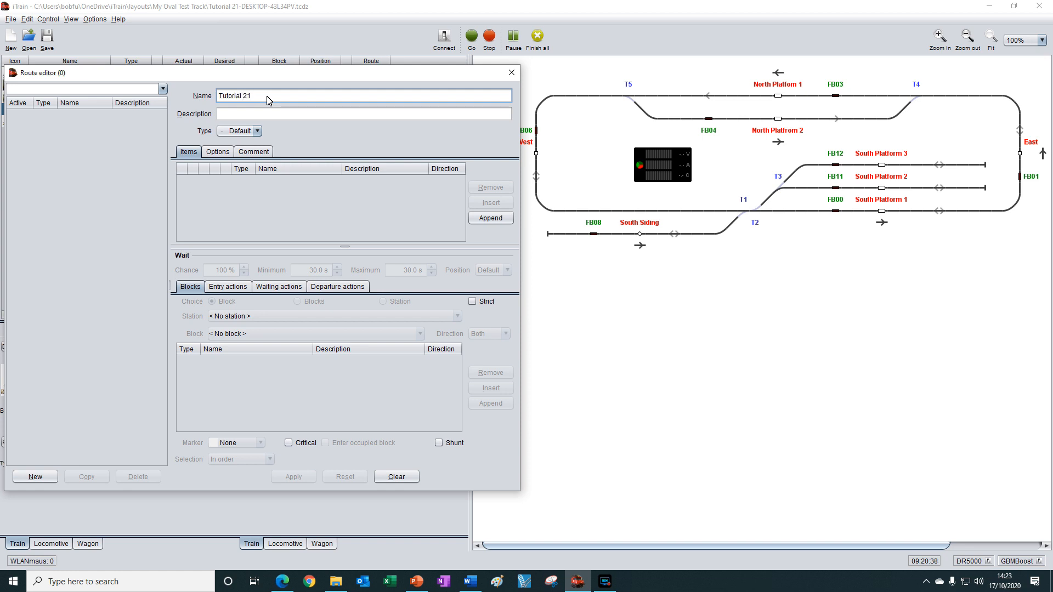
left_click(252, 114)
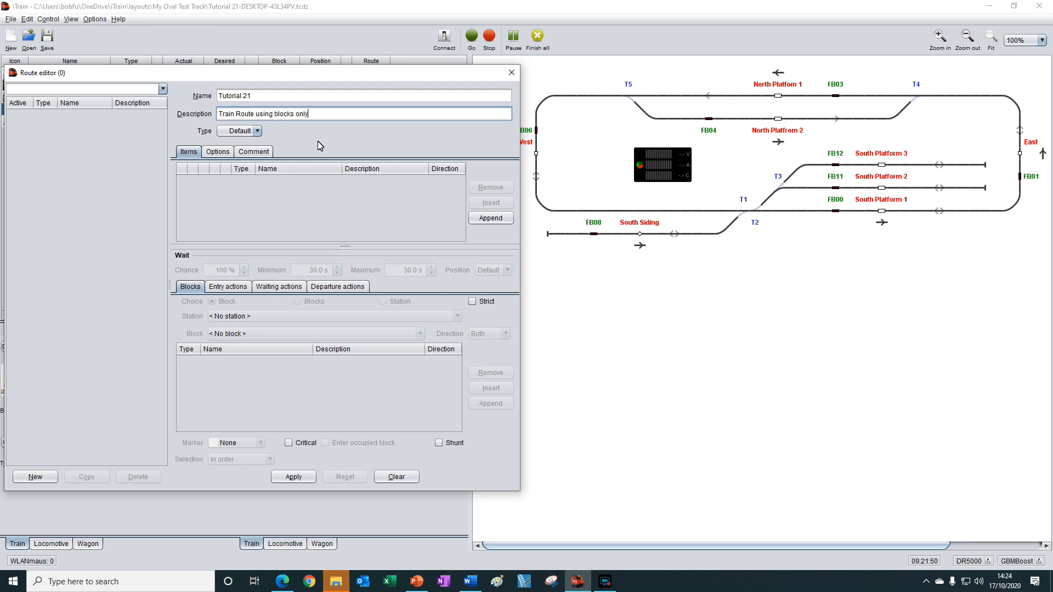
left_click(257, 132)
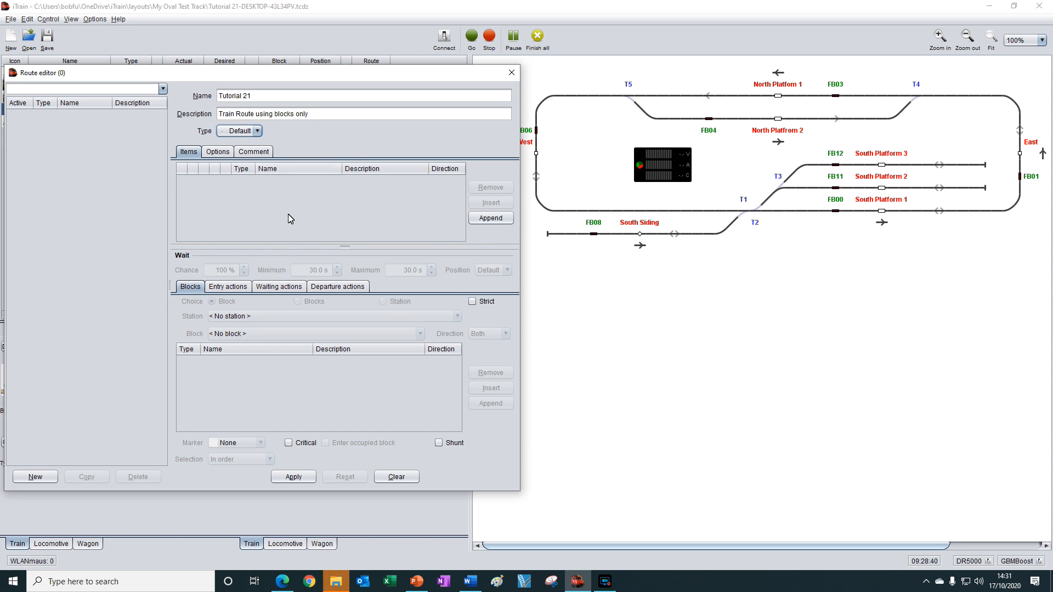
Step: Add the single block SP1 : South Station Platform 1 as the route's first item, with direction Next
left_click(495, 219)
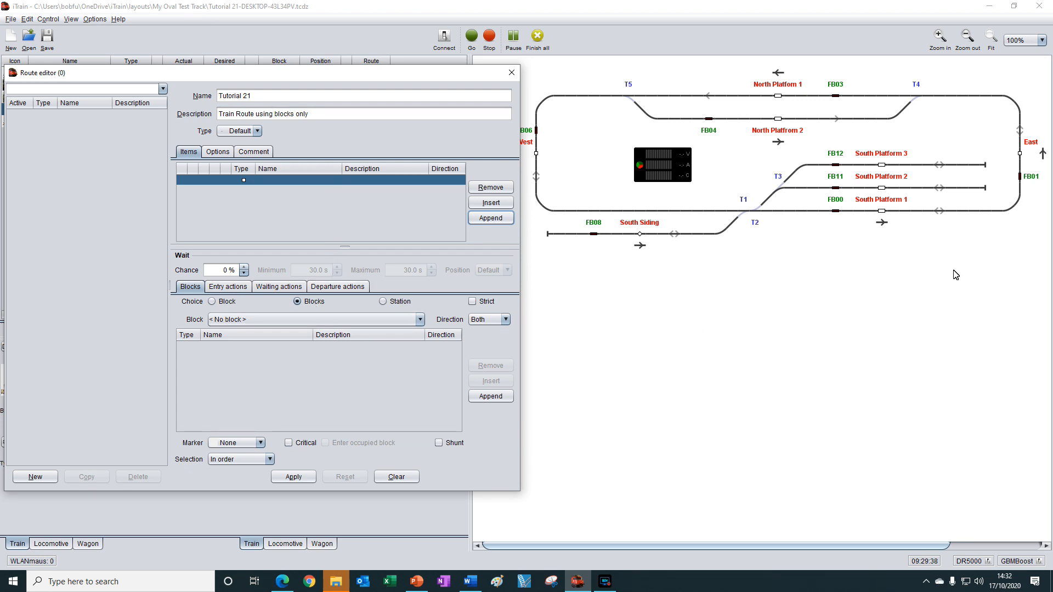
left_click(213, 303)
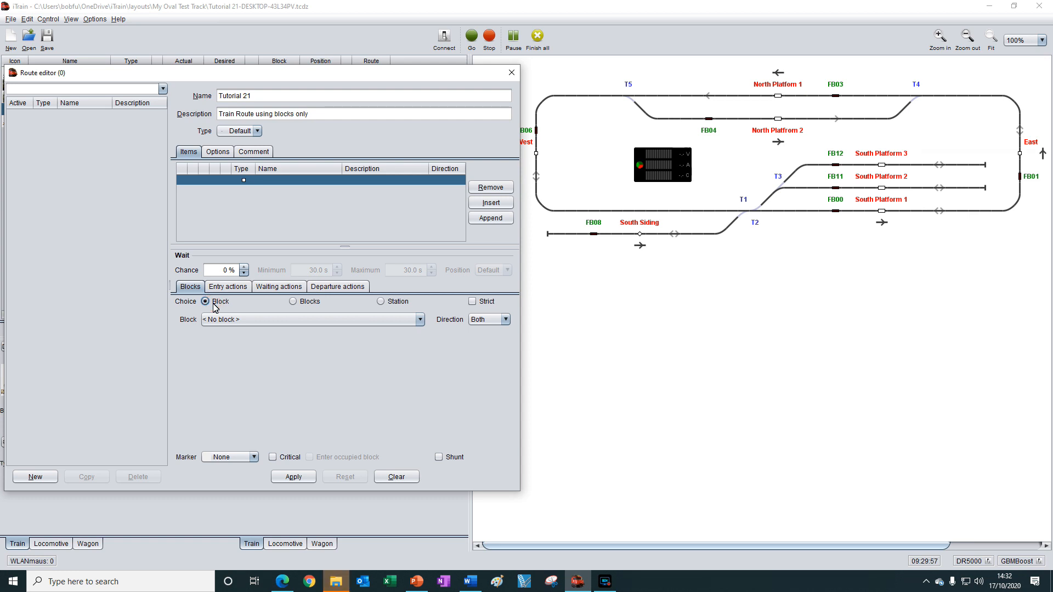
left_click(266, 323)
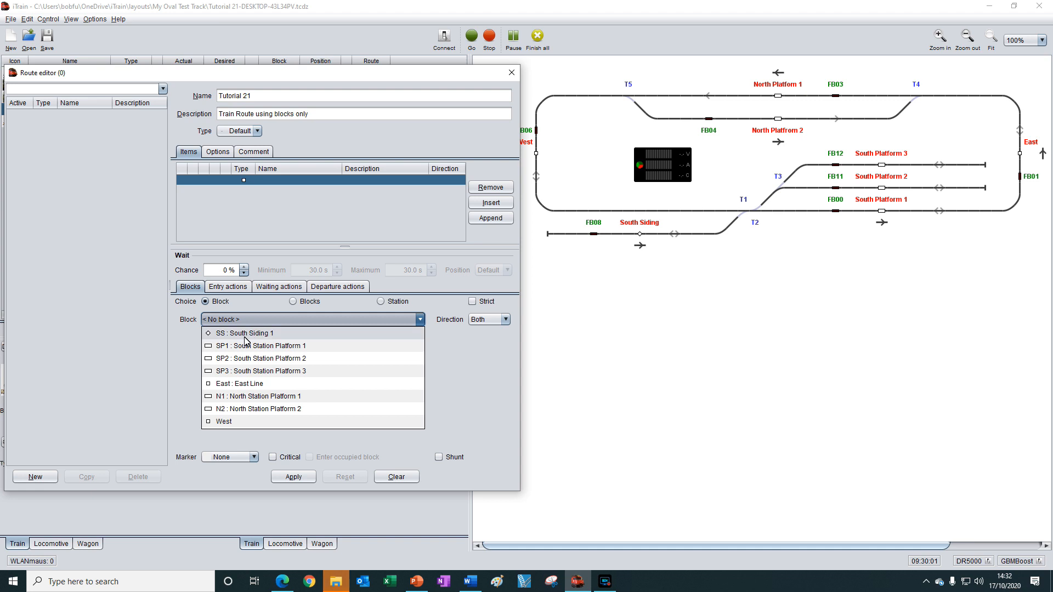
left_click(295, 346)
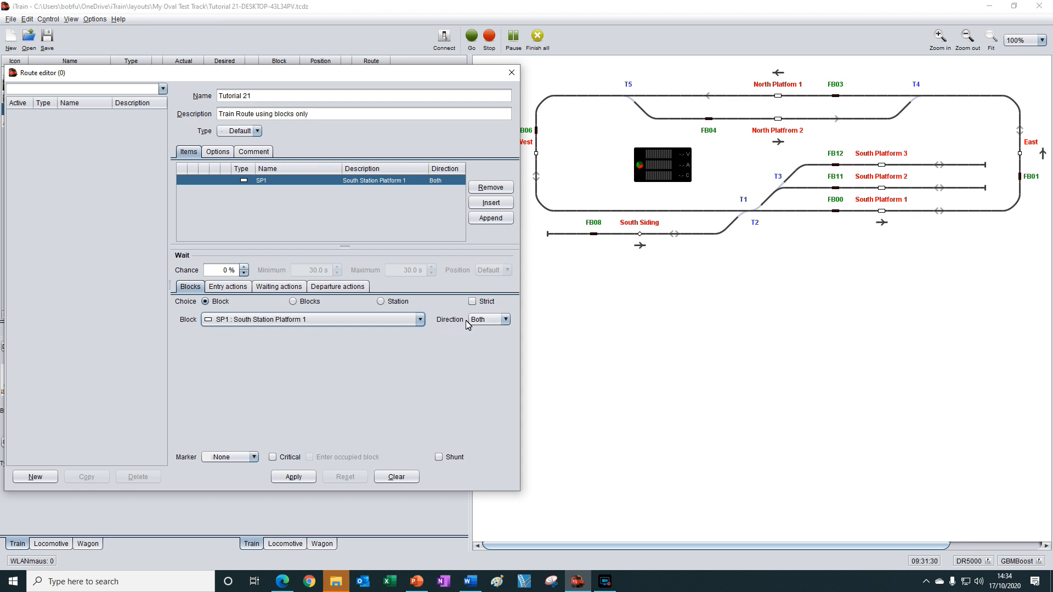
left_click(506, 321)
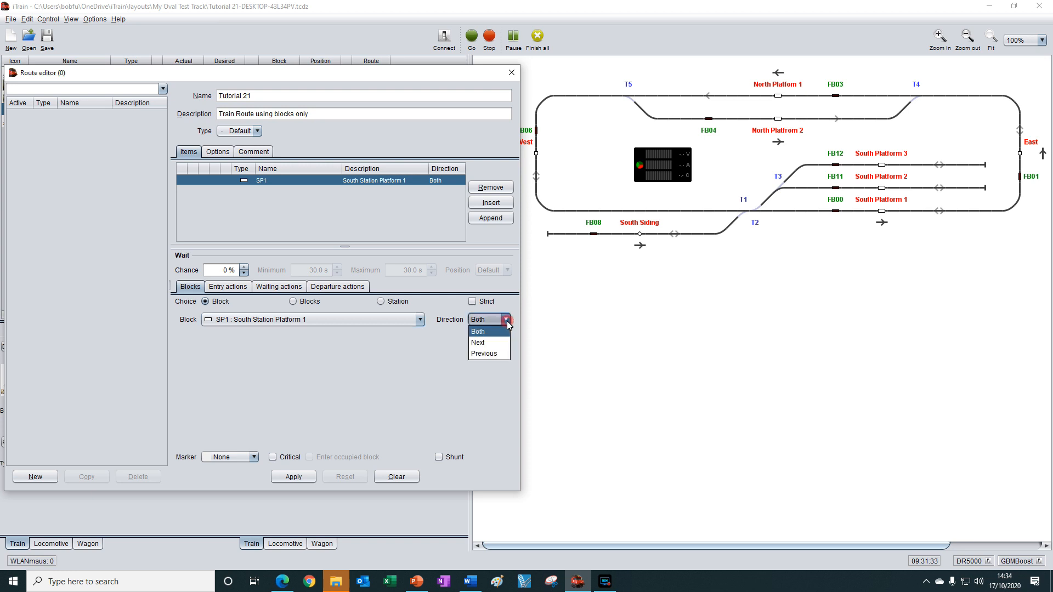
left_click(481, 343)
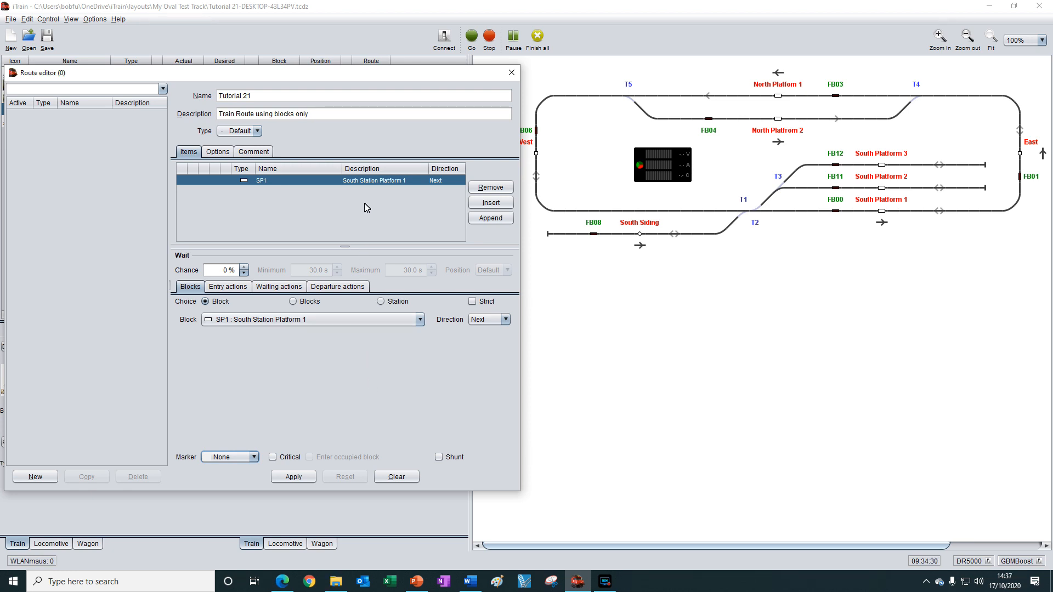
Step: Append the single block N1 : North Station Platform 1 as the route's second item, with direction Next
left_click(490, 220)
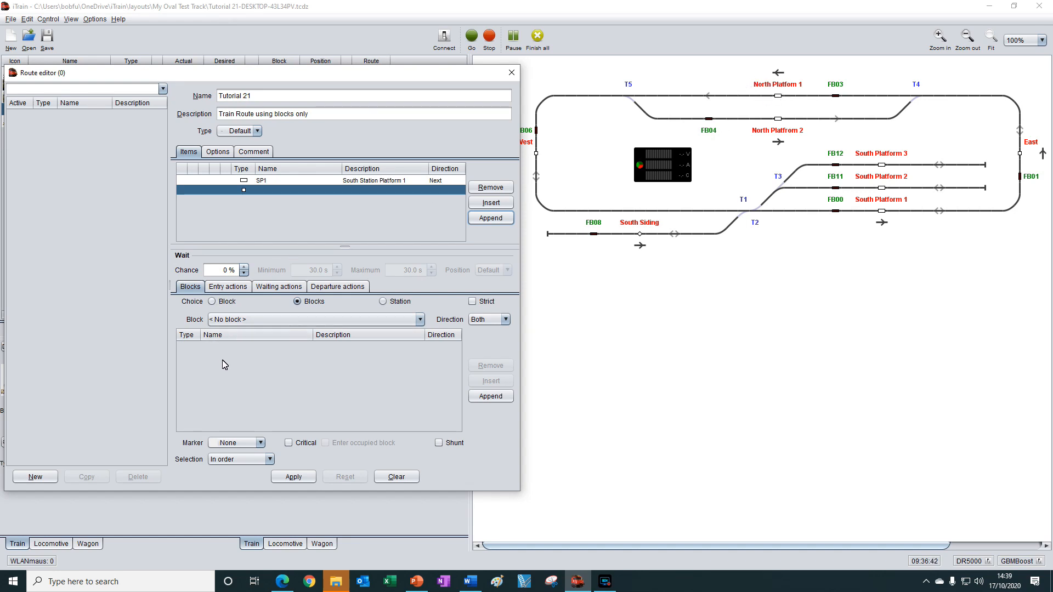
left_click(212, 302)
left_click(279, 320)
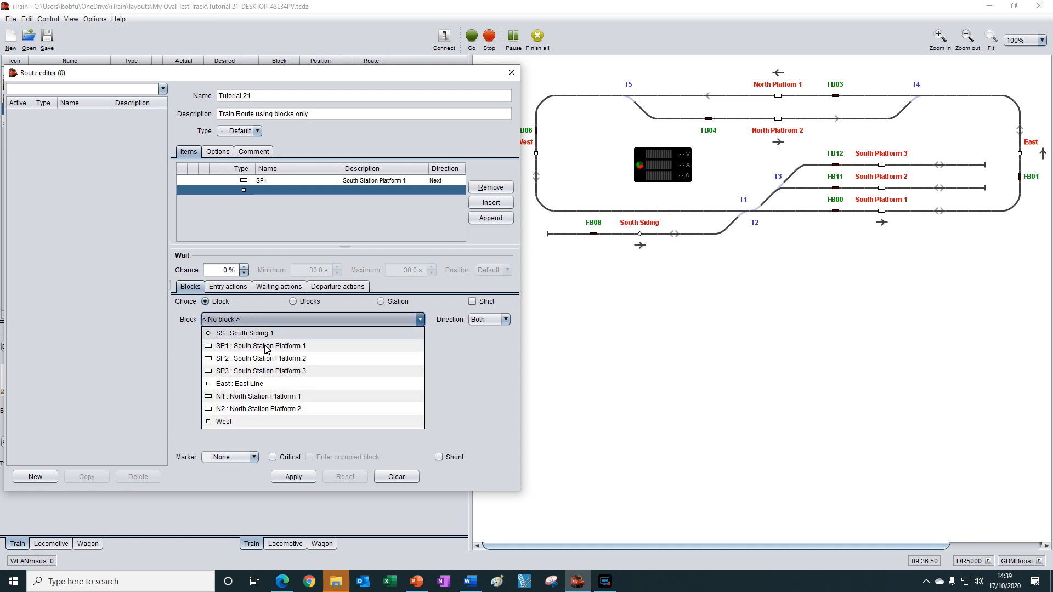
left_click(262, 398)
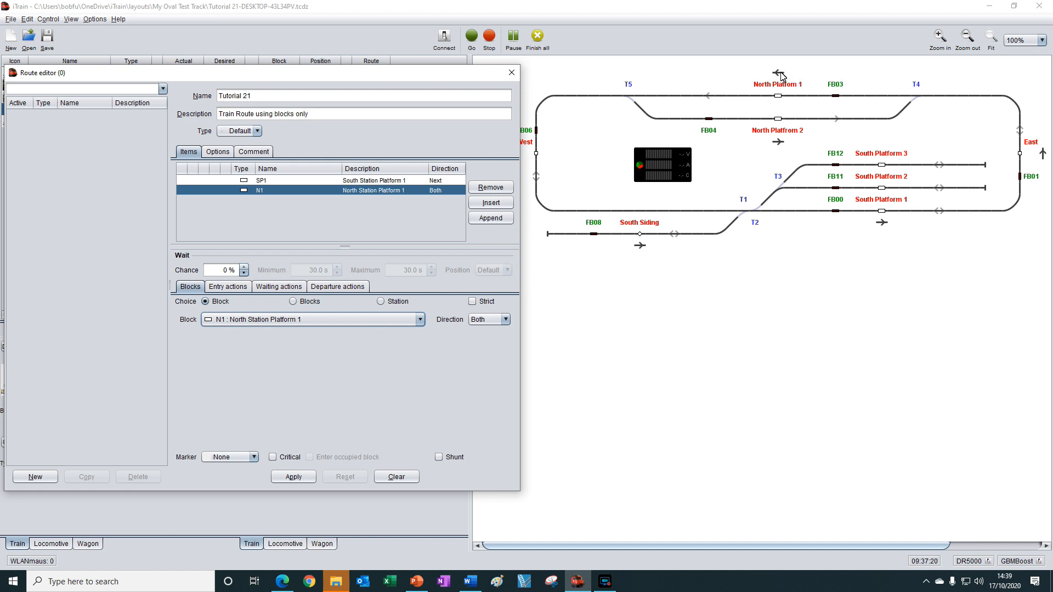
left_click(505, 320)
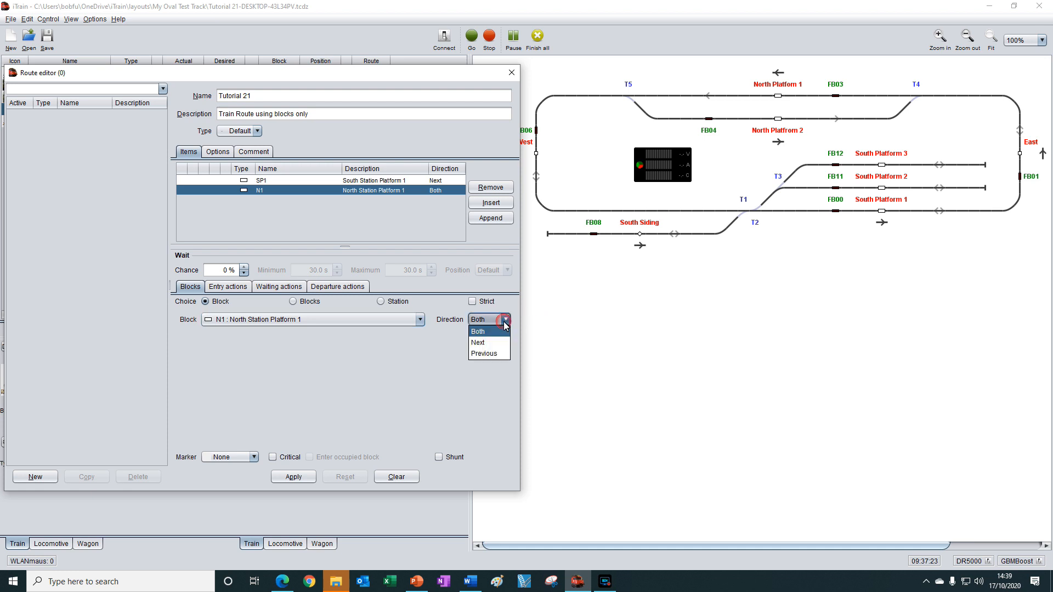
left_click(481, 344)
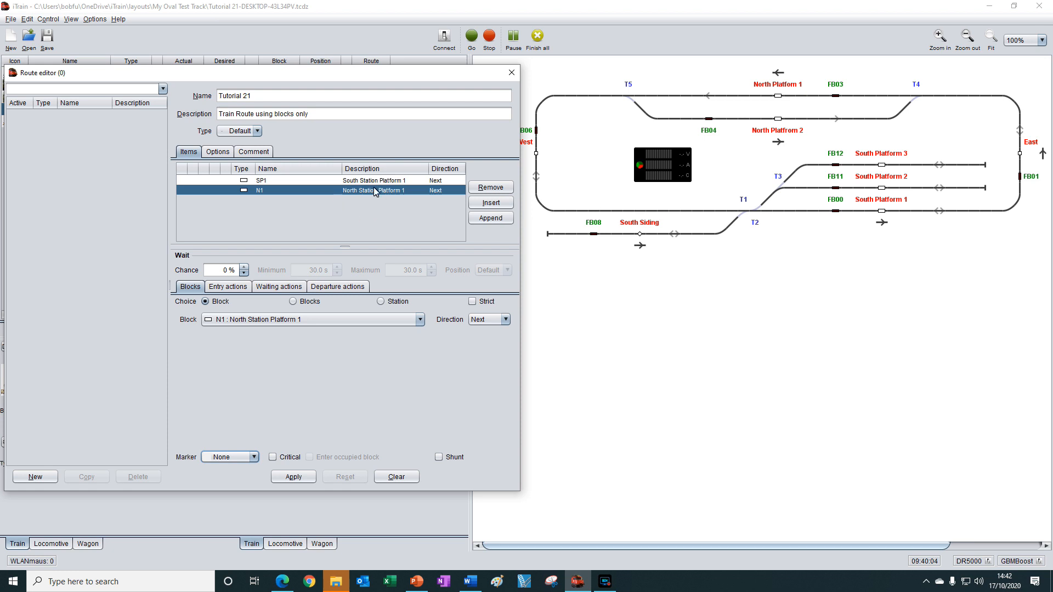
Step: Append the single block SP1 : South Station Platform 1 again as the third route item, with direction Next
left_click(489, 219)
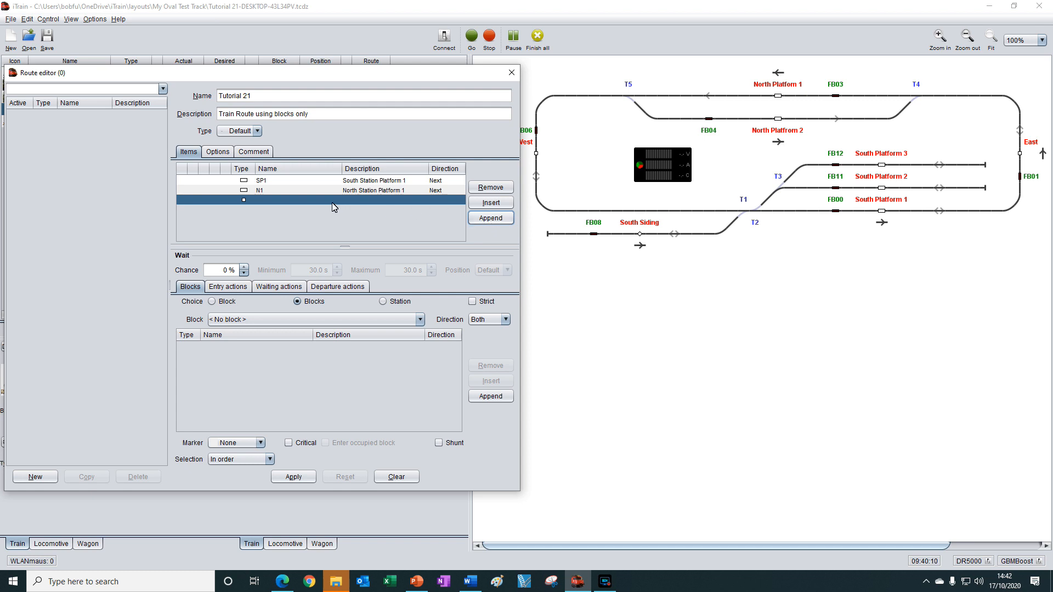
left_click(212, 303)
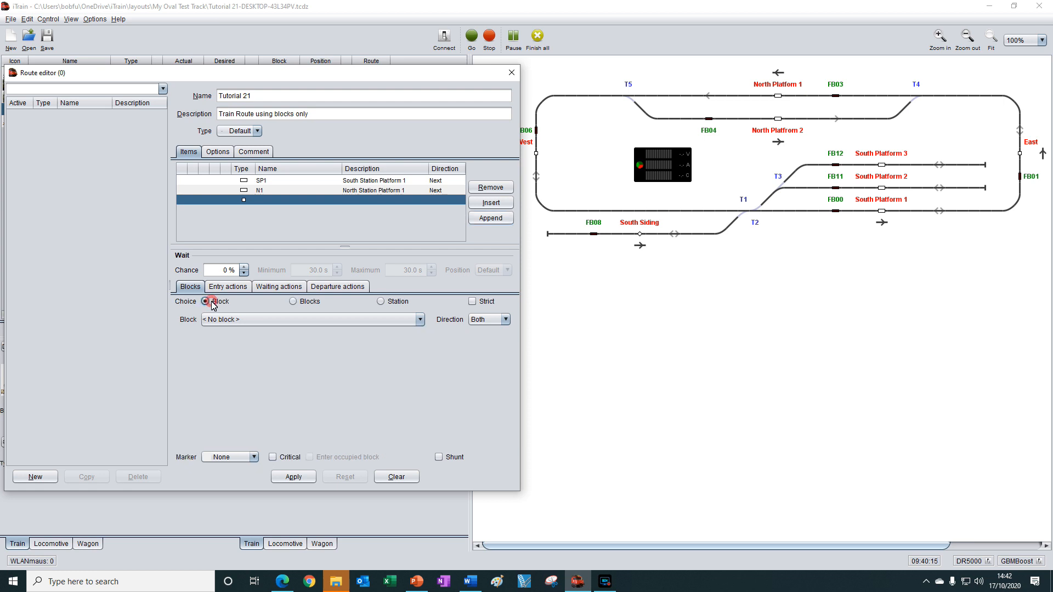
left_click(252, 323)
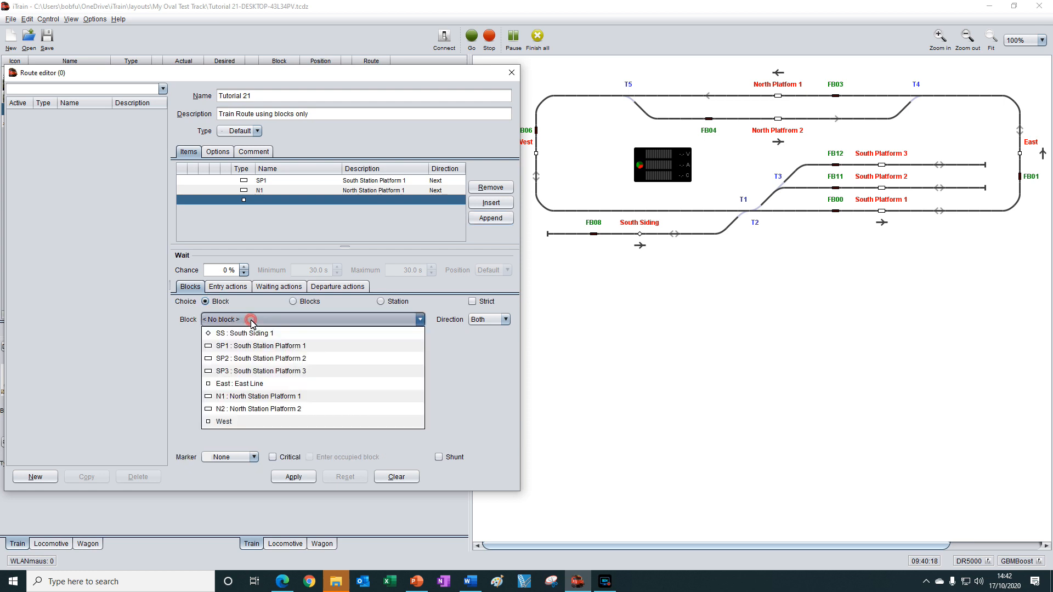
left_click(262, 348)
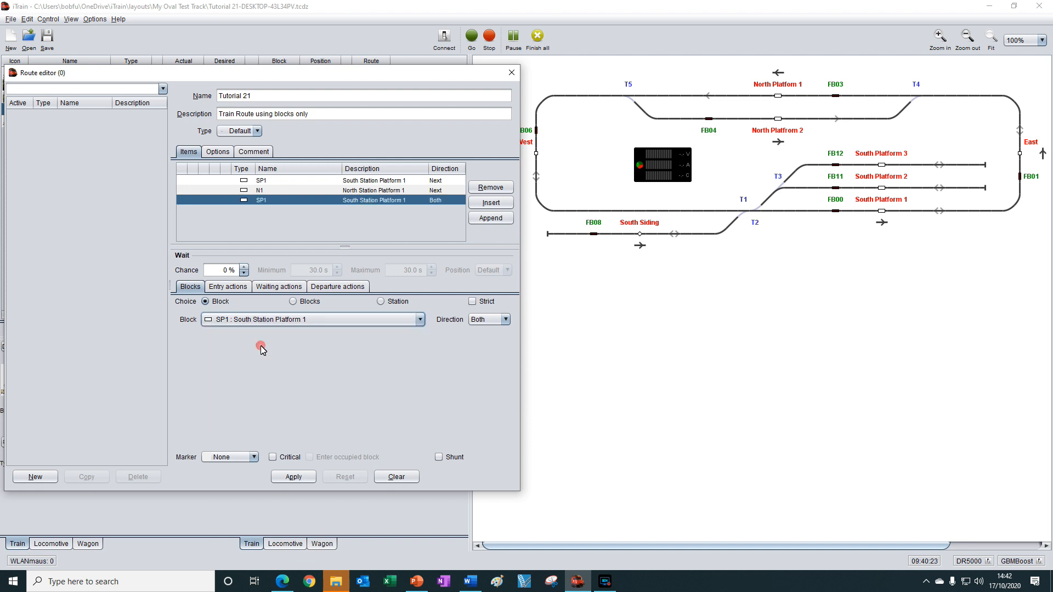
left_click(506, 321)
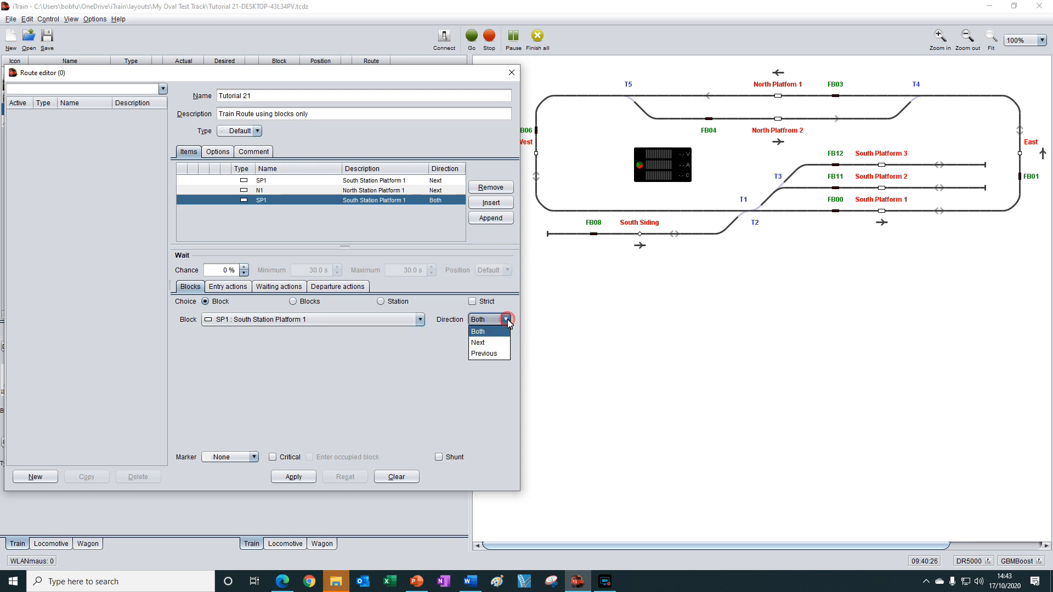
left_click(482, 344)
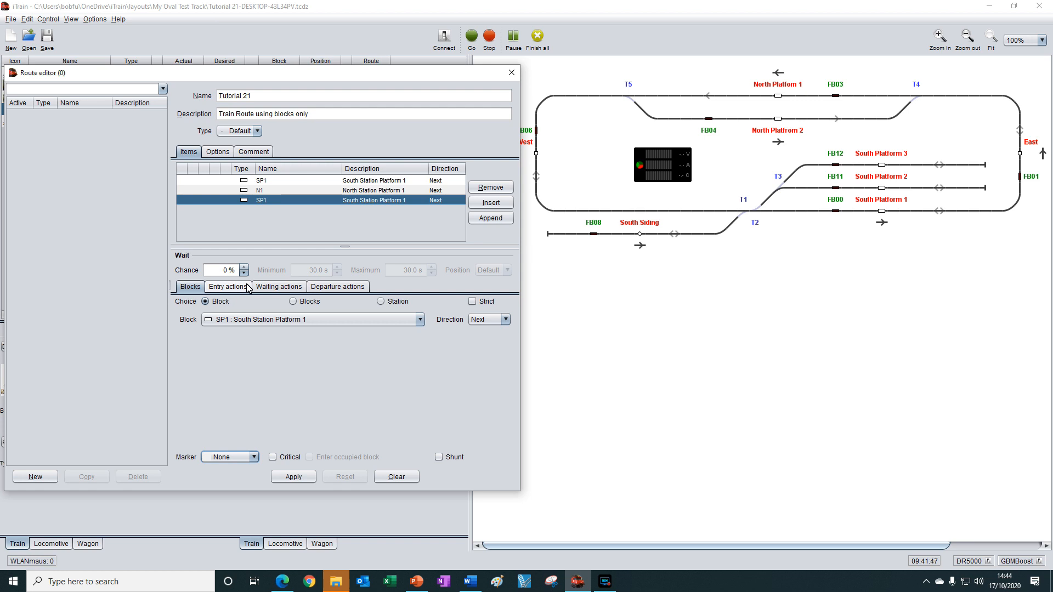
Step: Give the final SP1 item a 100 % wait chance with minimum and maximum waits of 1 s
left_click_drag(218, 269, 238, 272)
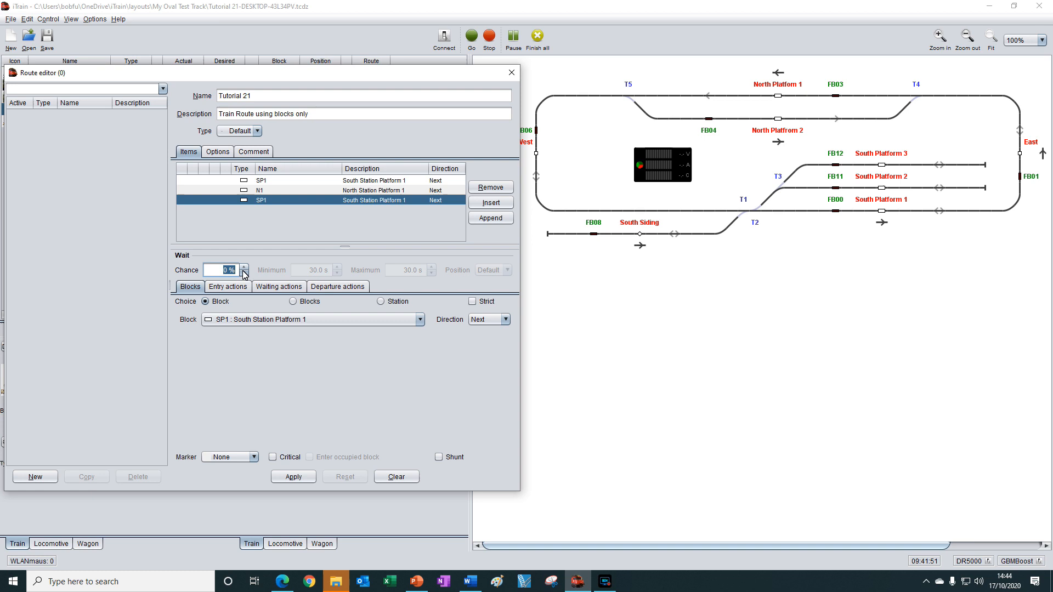
type("100")
key("Return")
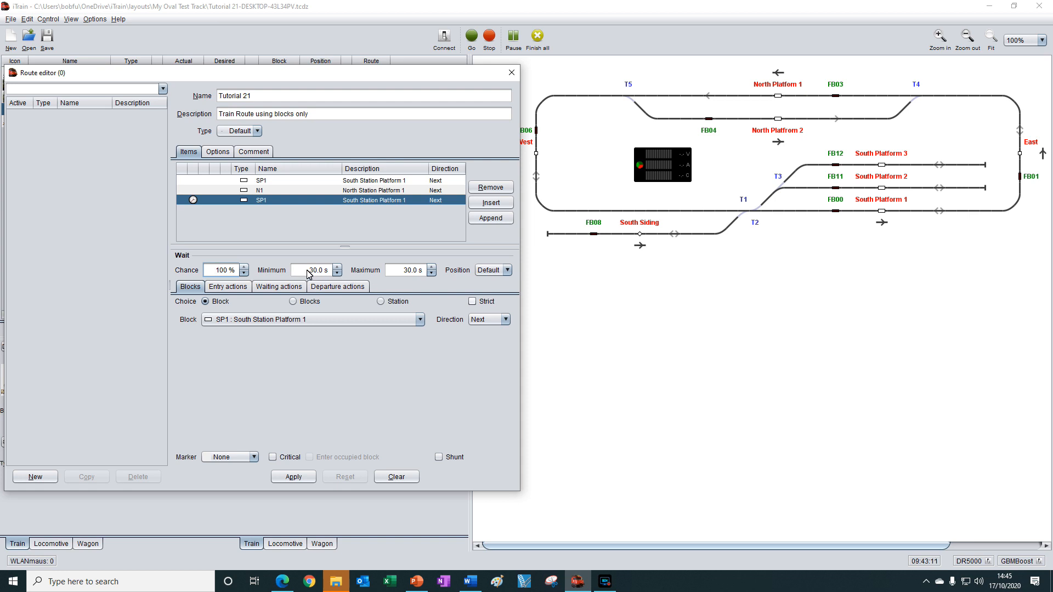
left_click_drag(307, 271, 348, 270)
type("1")
key("Return")
left_click_drag(402, 270, 437, 279)
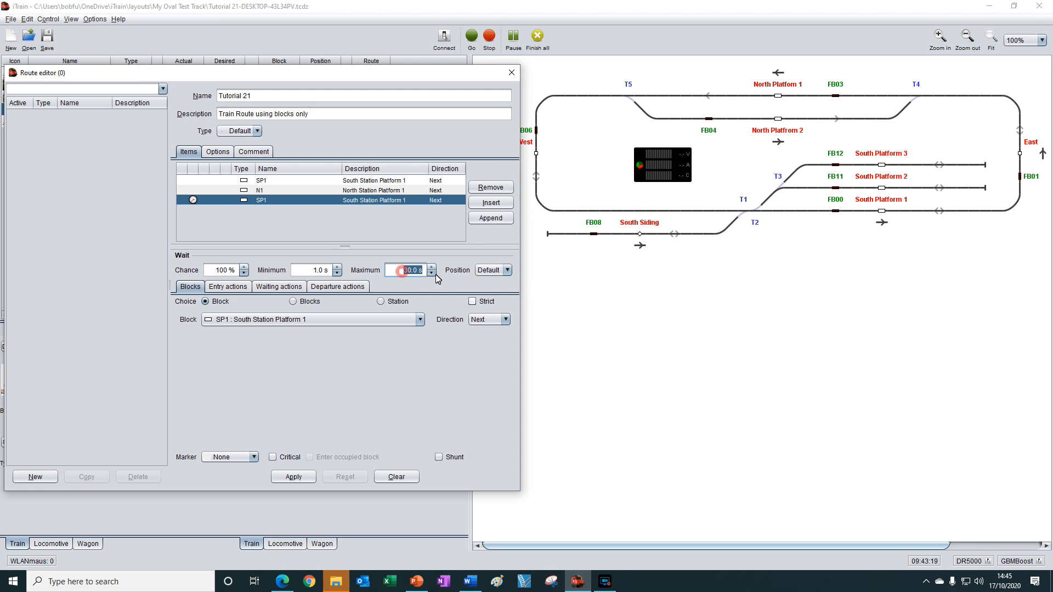
type("1")
key("Return")
Step: Set the route to repeat 2 times, apply the new route and close the route editor
left_click(223, 154)
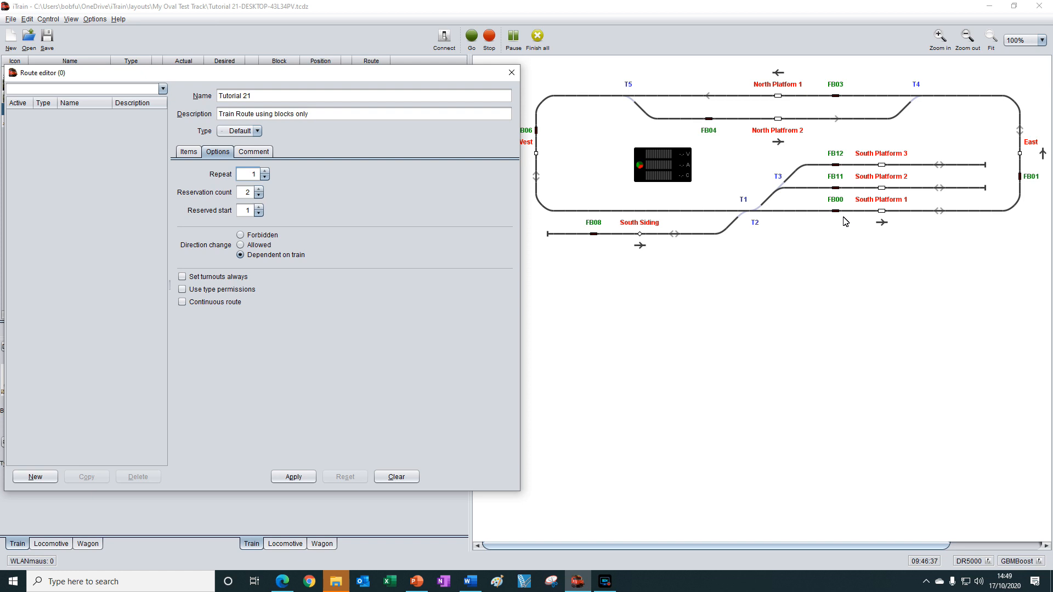
left_click(264, 172)
left_click(297, 480)
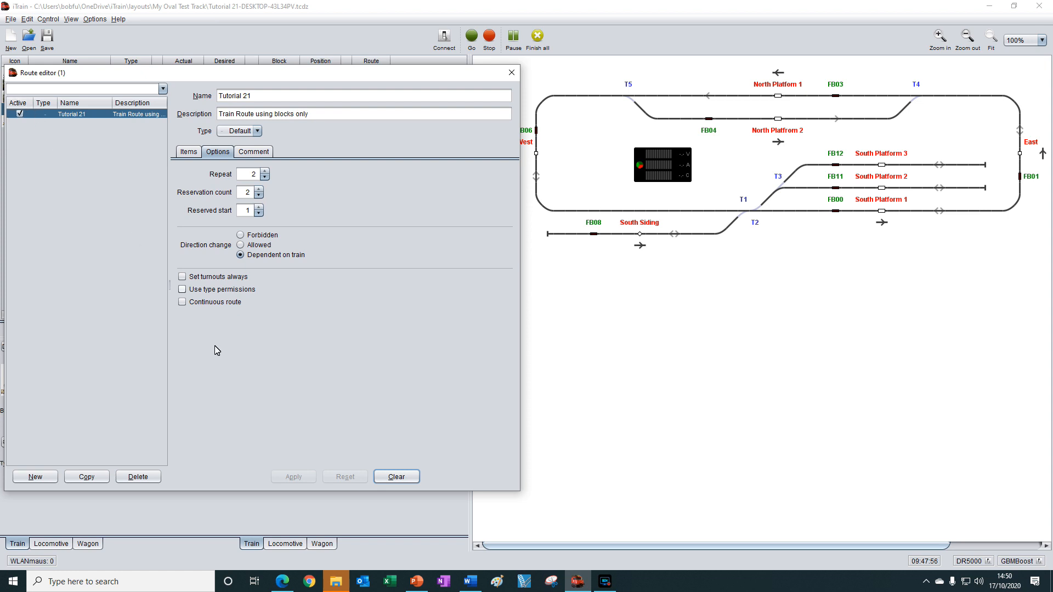
left_click(511, 74)
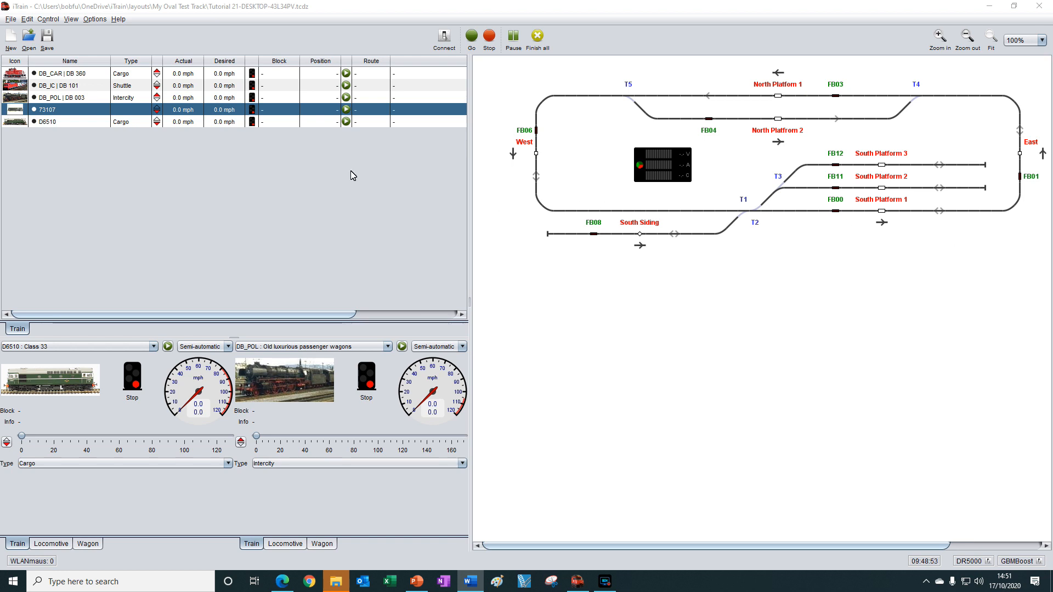
Step: Assign the Tutorial 21 route to train D6510 in the train editor and apply the change
left_click(28, 20)
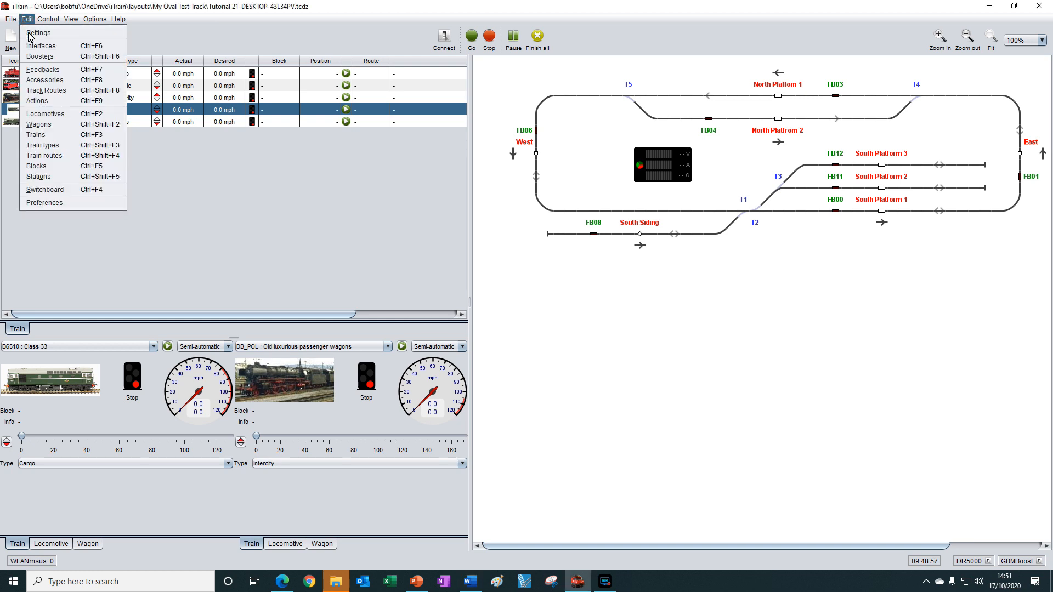
left_click(36, 136)
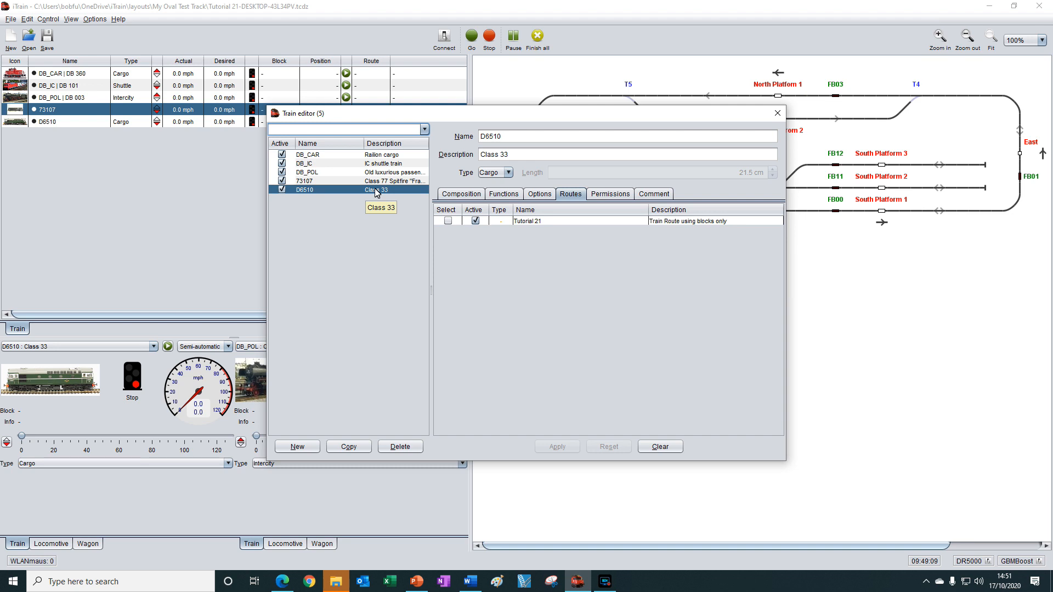
left_click(336, 191)
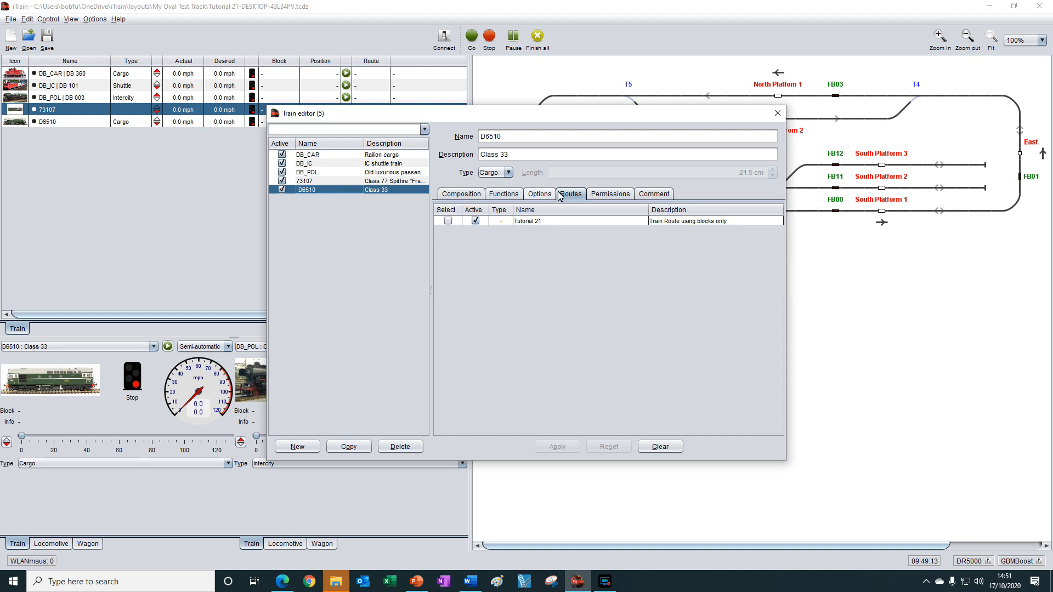
left_click(574, 196)
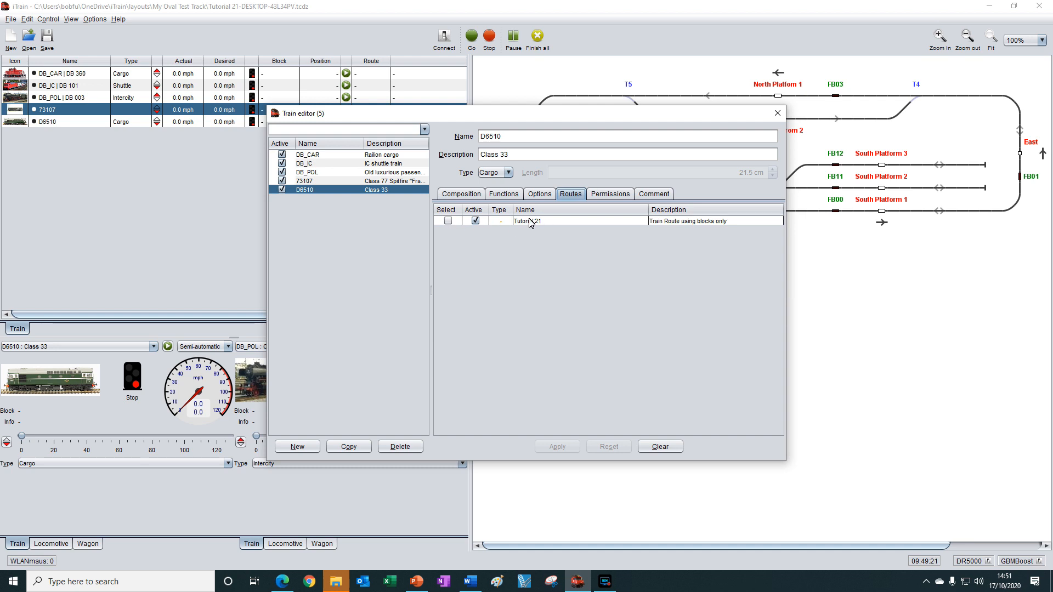
left_click(448, 221)
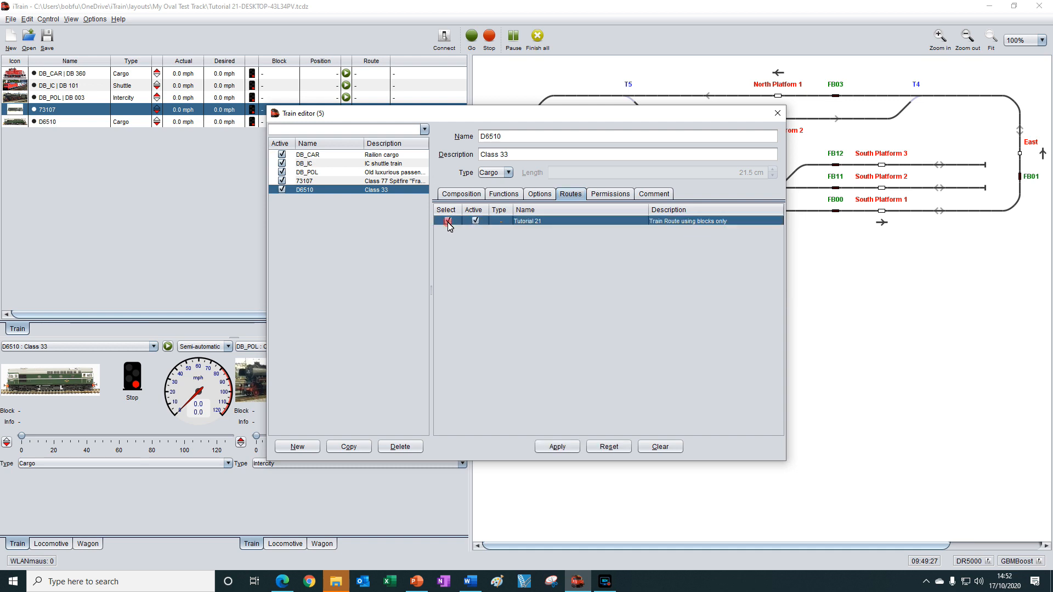
left_click(557, 447)
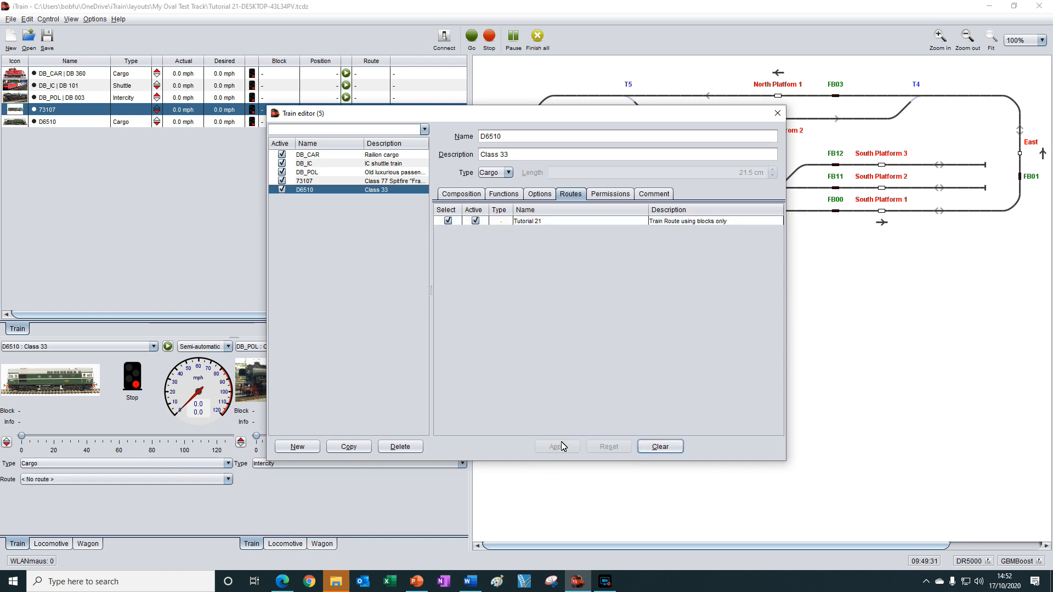
Step: Close the train editor and select the Tutorial 21 route for D6510 in its train control
left_click(778, 114)
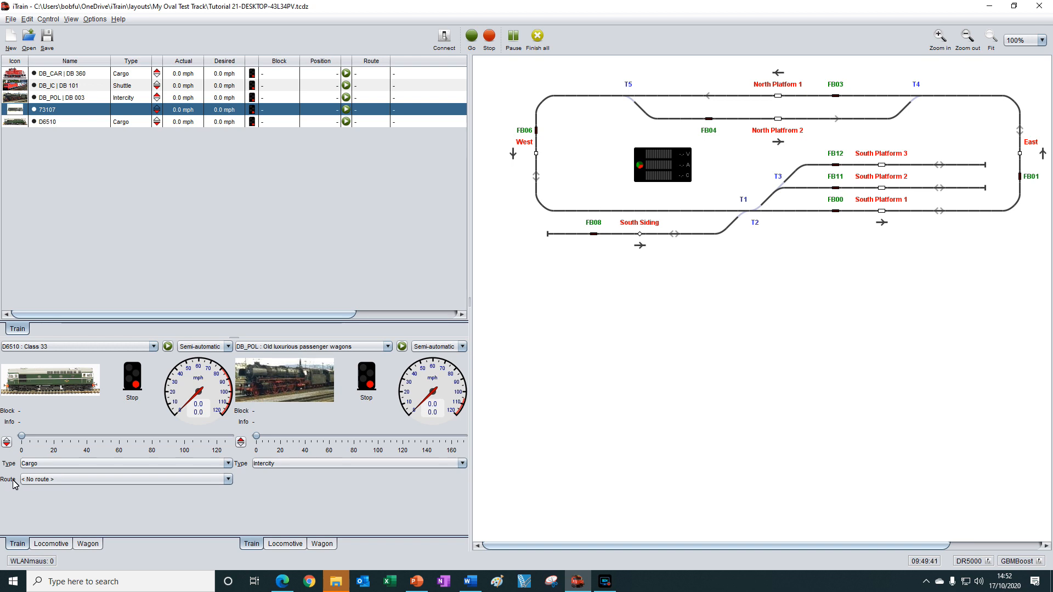
left_click(95, 480)
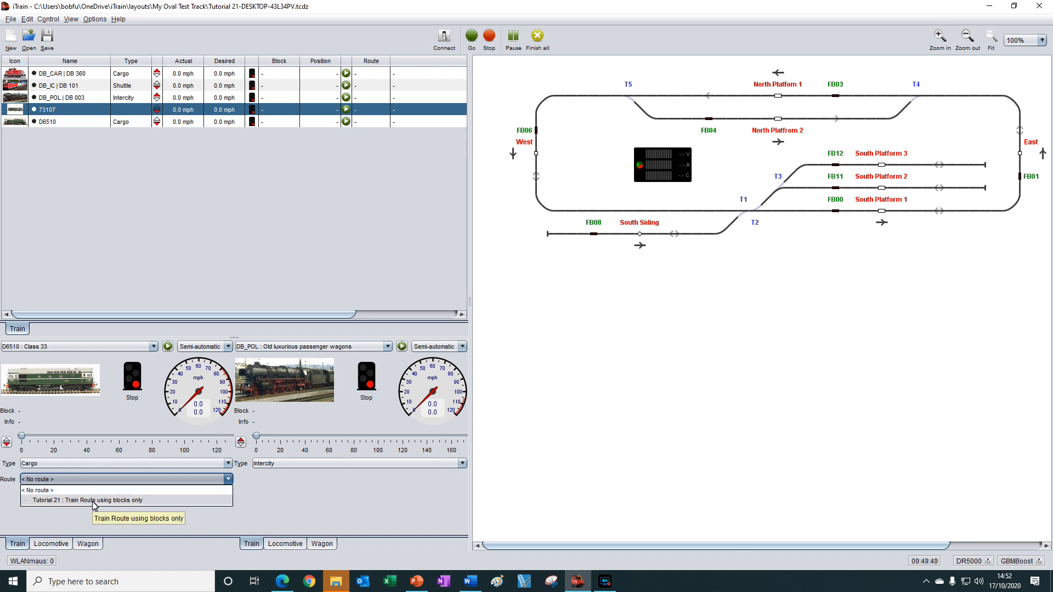
left_click(94, 501)
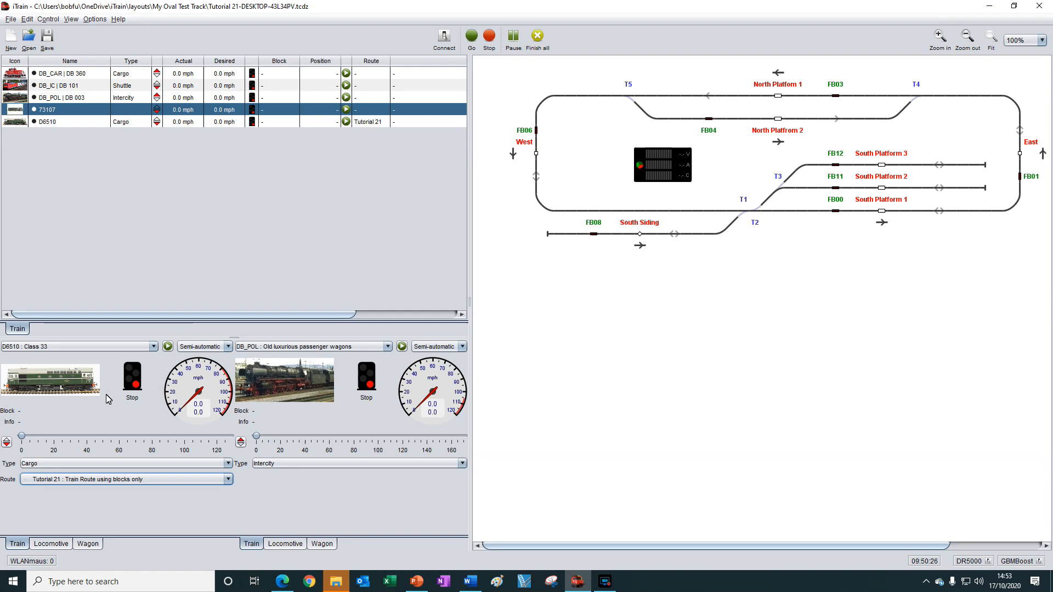
Step: Reopen the train editor, examine the route assignment of train DB_POL and close the editor
left_click(28, 20)
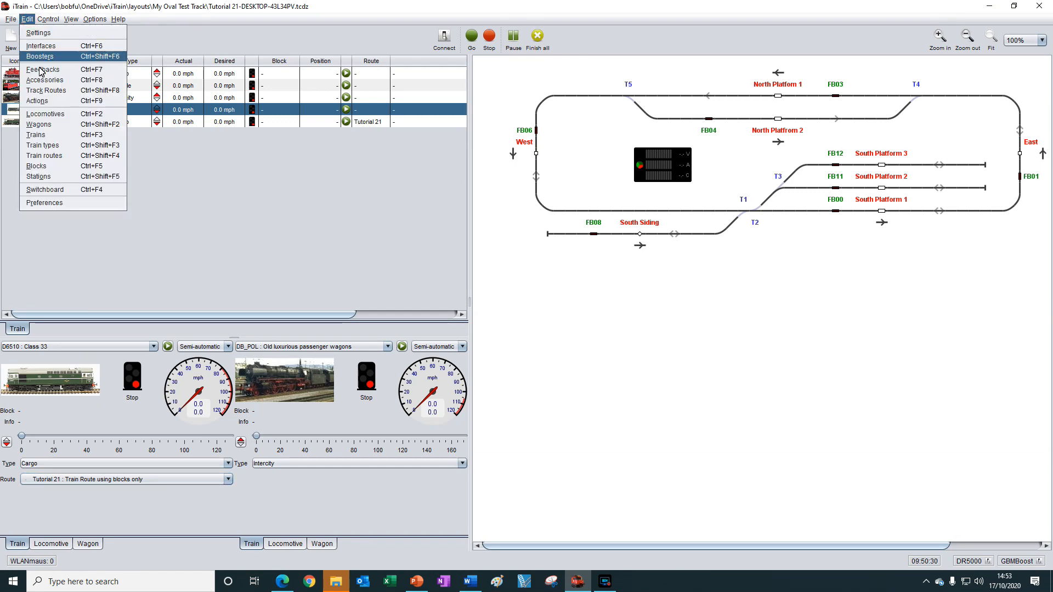
left_click(34, 135)
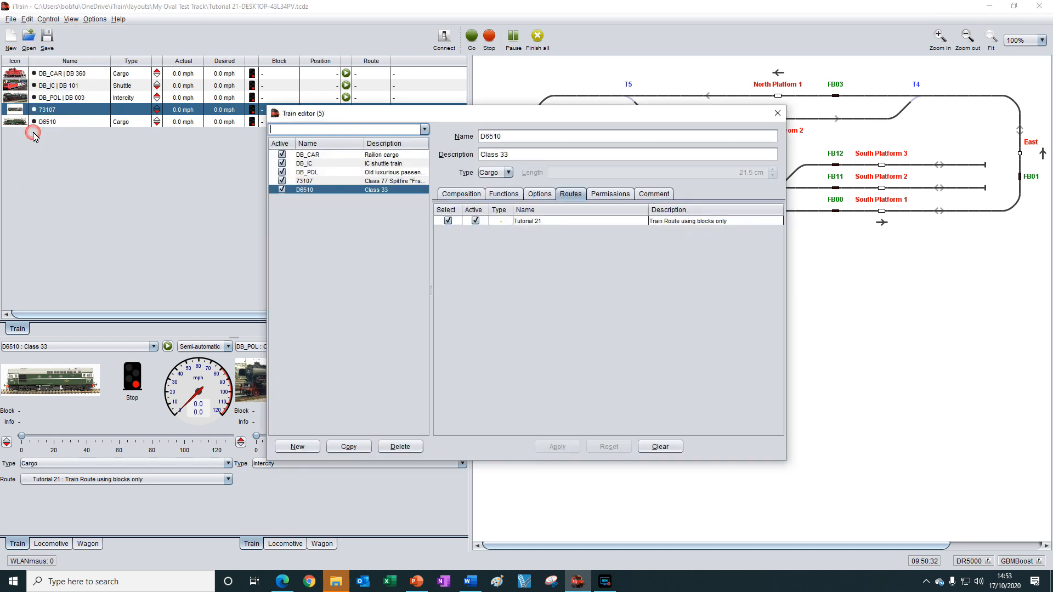
left_click(301, 173)
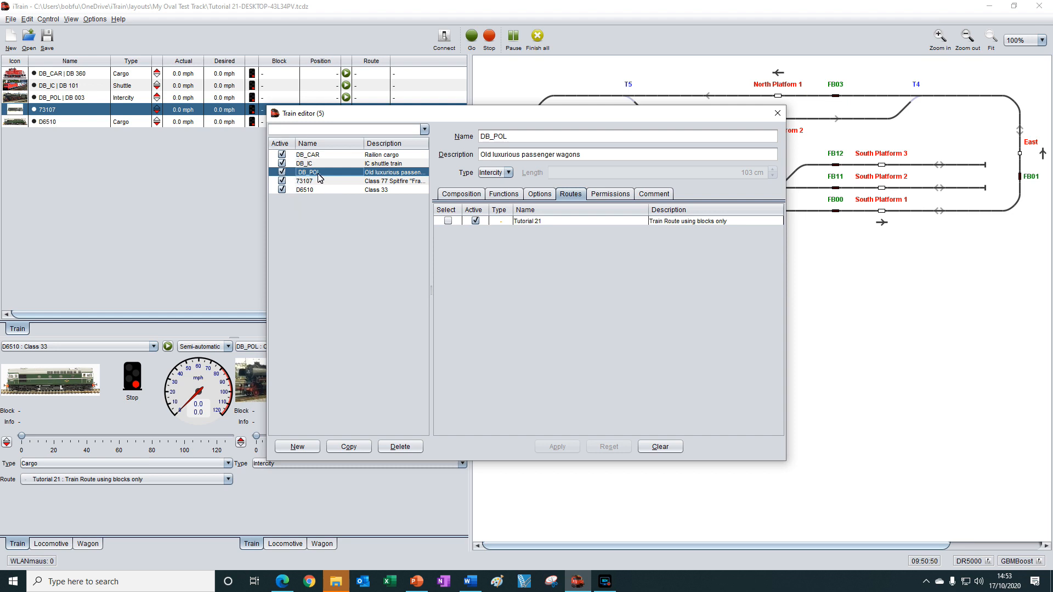
left_click(778, 113)
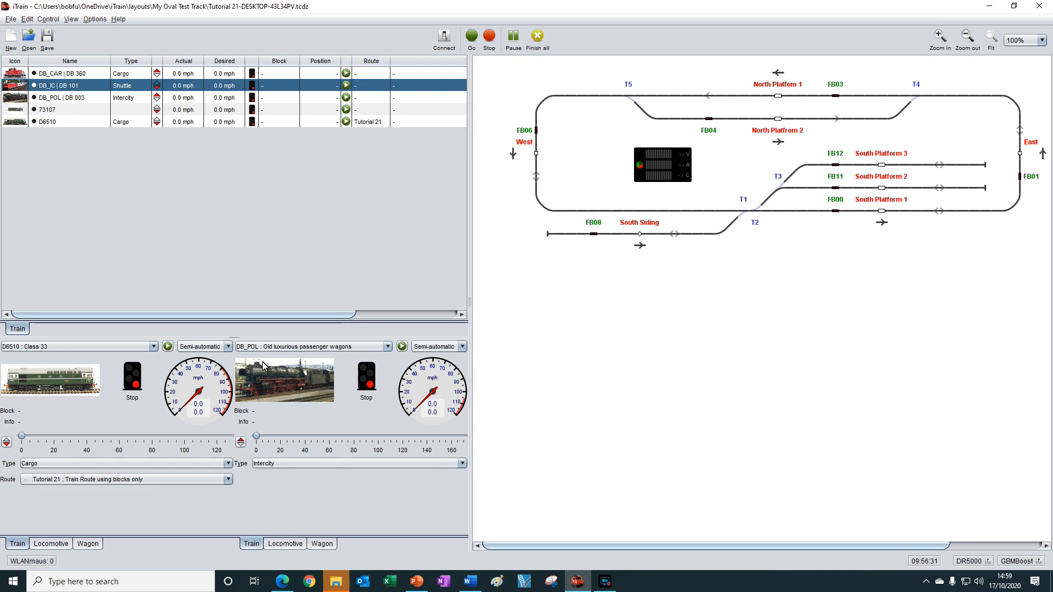
Step: Place train D6510 in the South Siding block and try to start its Tutorial 21 route from there
left_click_drag(52, 386, 640, 238)
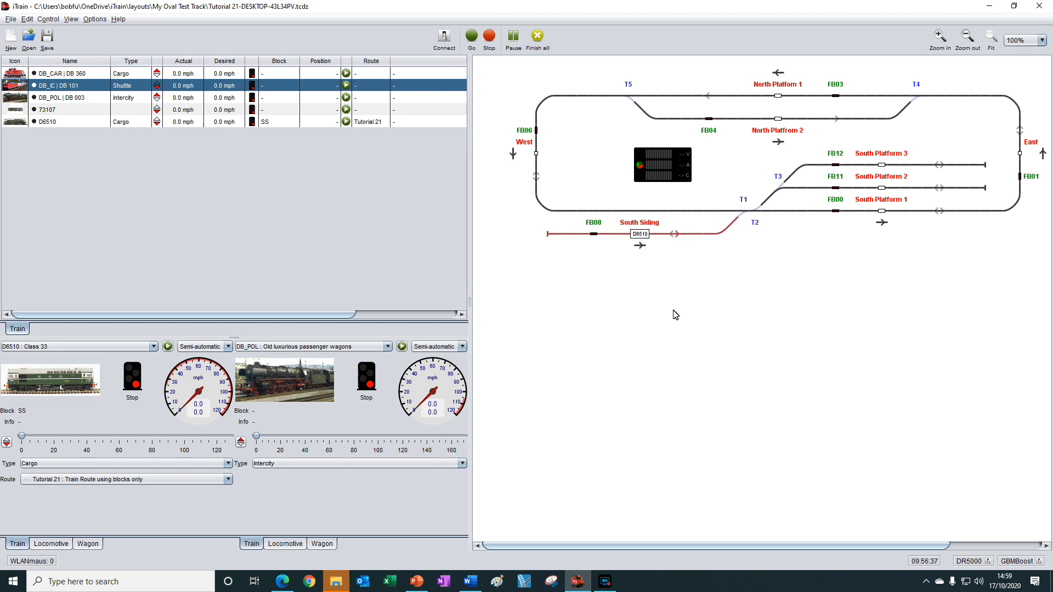
left_click(167, 347)
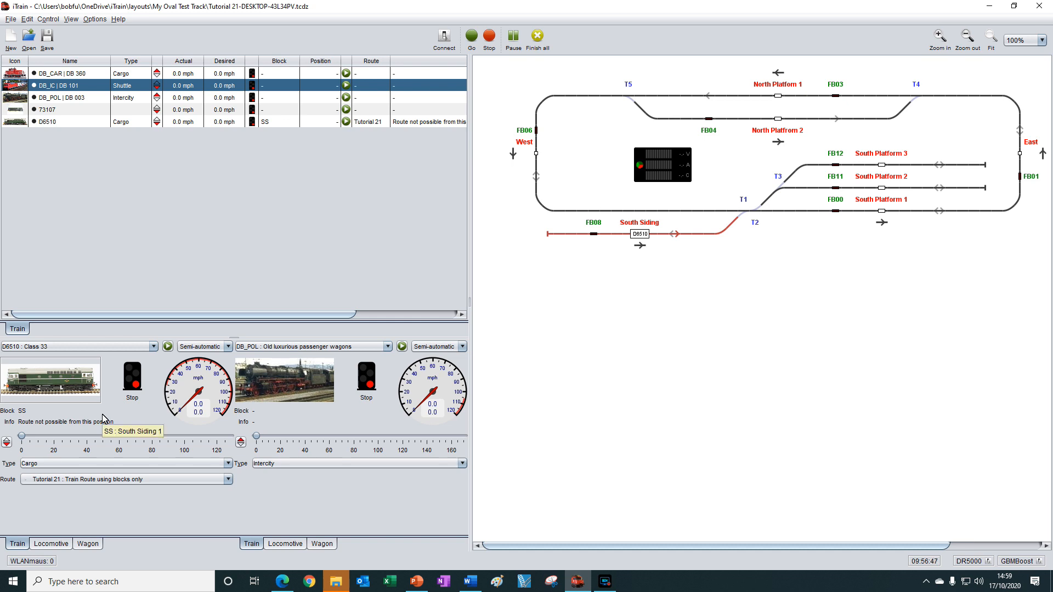
left_click(49, 426)
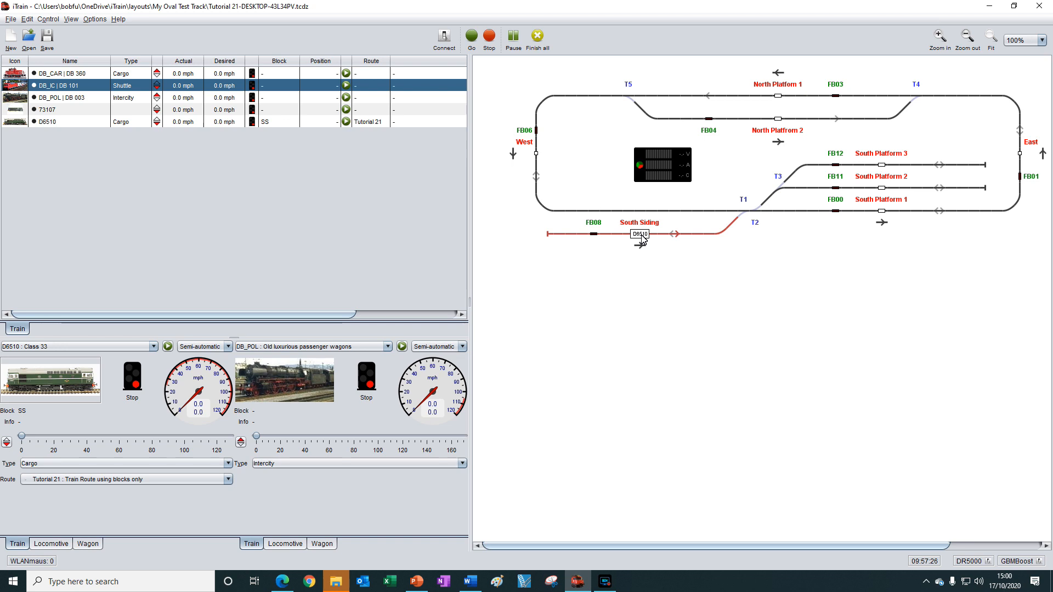
Step: Move D6510 from South Siding to South Platform 1 using Set, and open the train's route commands at that block
left_click_drag(643, 239, 883, 214)
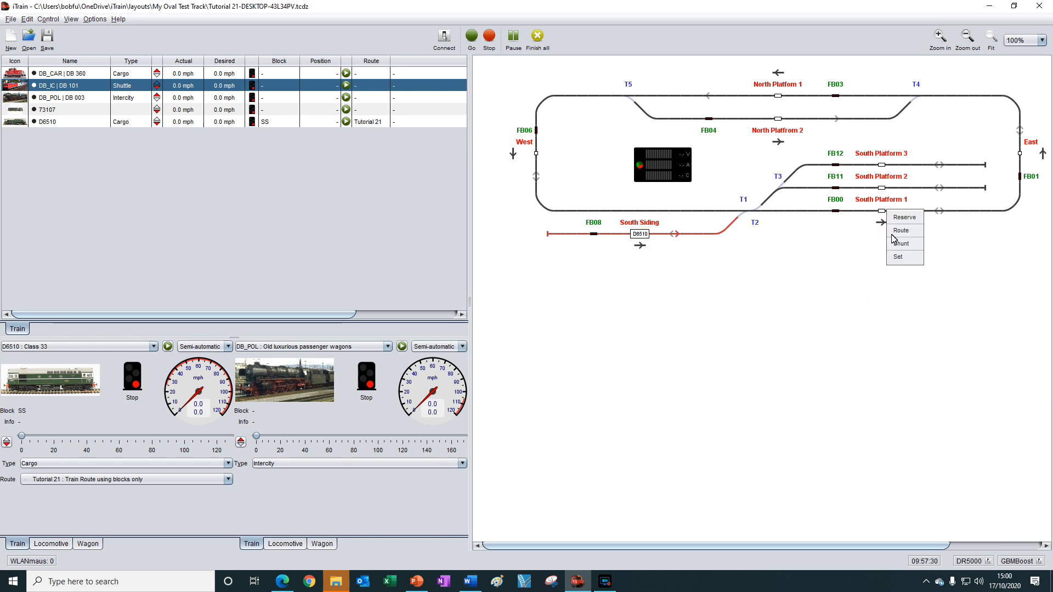
left_click(898, 257)
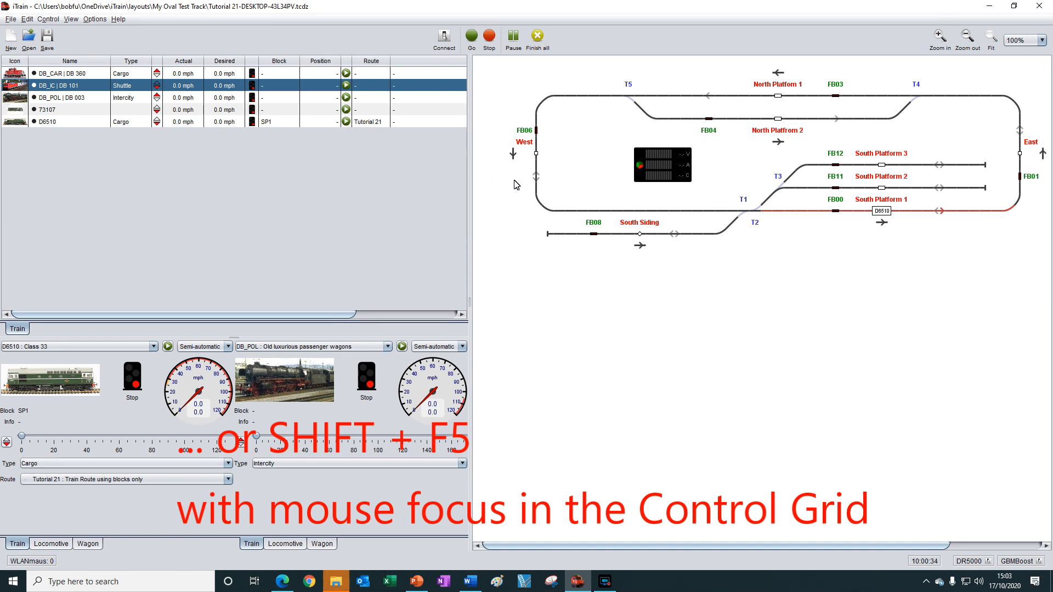
right_click(884, 212)
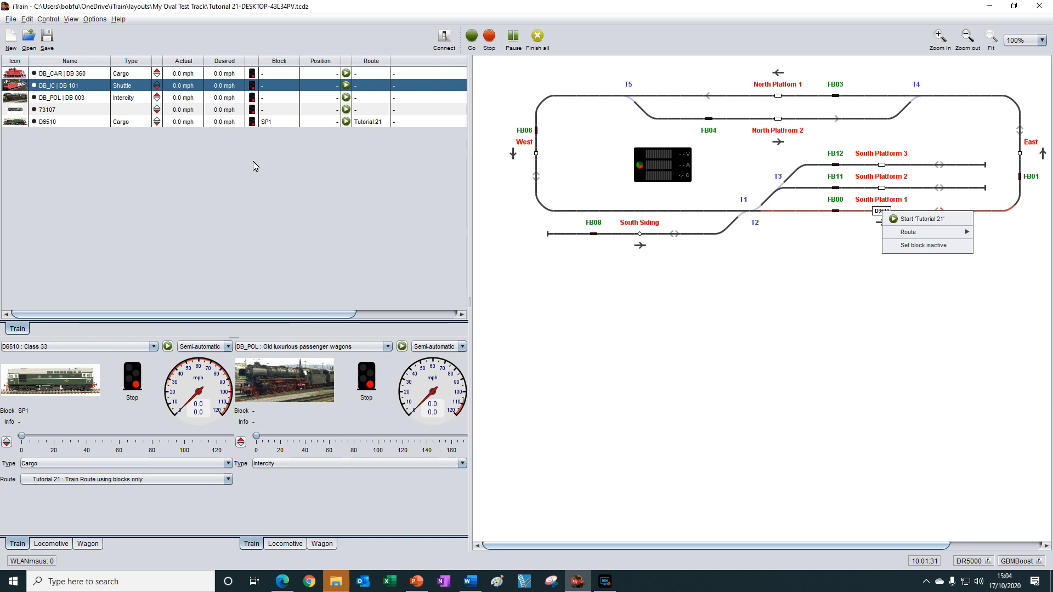
Step: In the switchboard editor, replace the track cell between turnout T2 and FB00 with a Route control aligned to the horizontal track
left_click(26, 21)
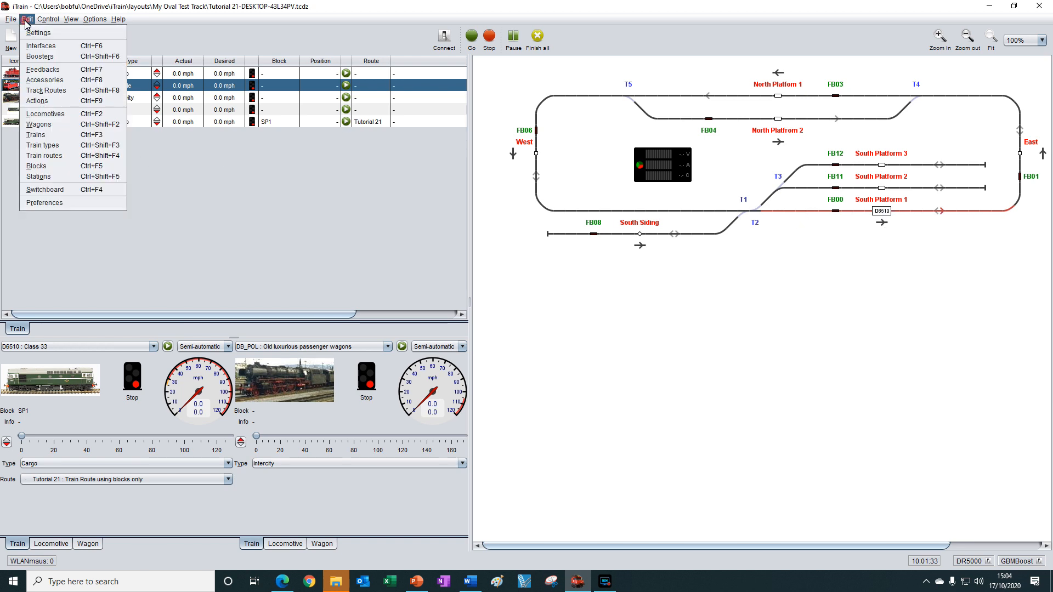
left_click(51, 192)
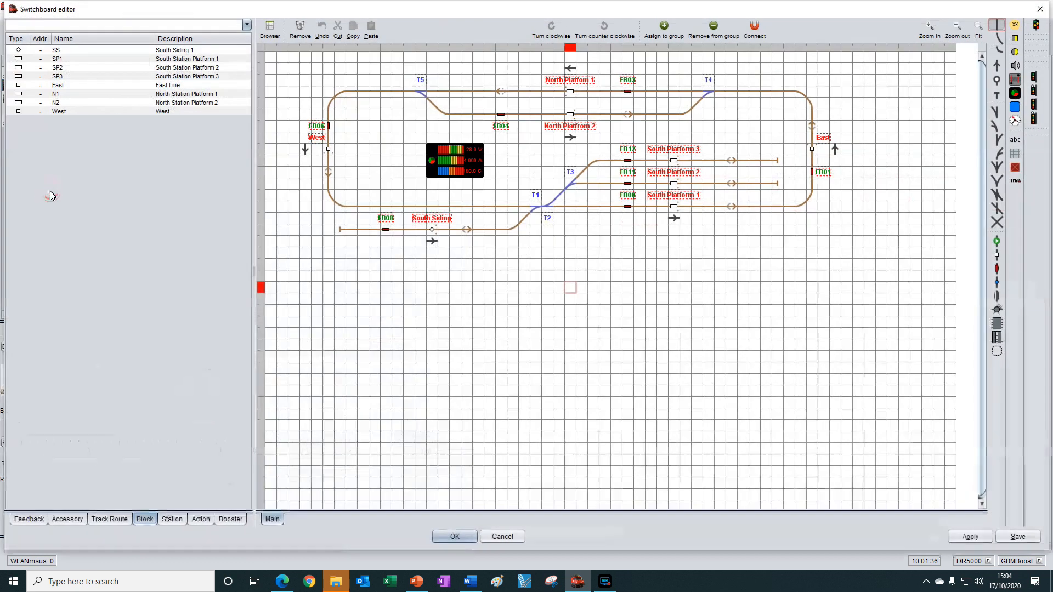
left_click(585, 212)
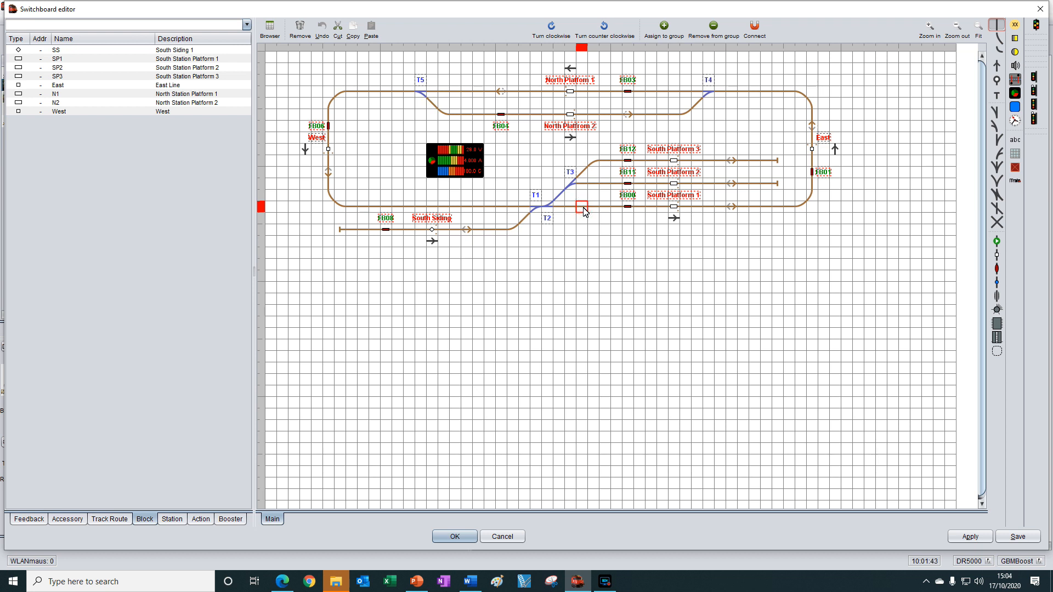
key("Delete")
left_click(997, 242)
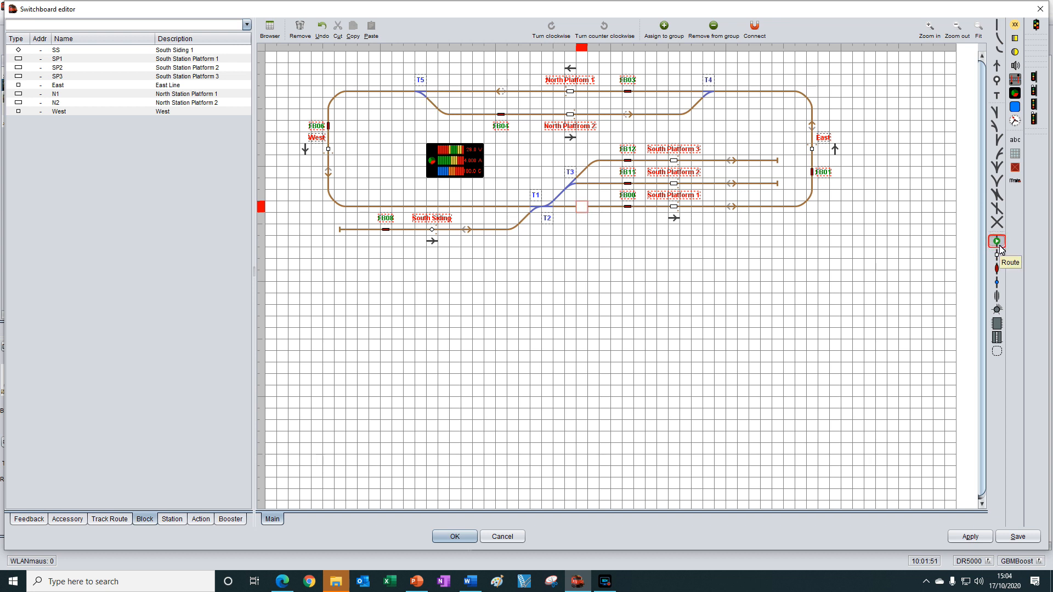
left_click(1000, 245)
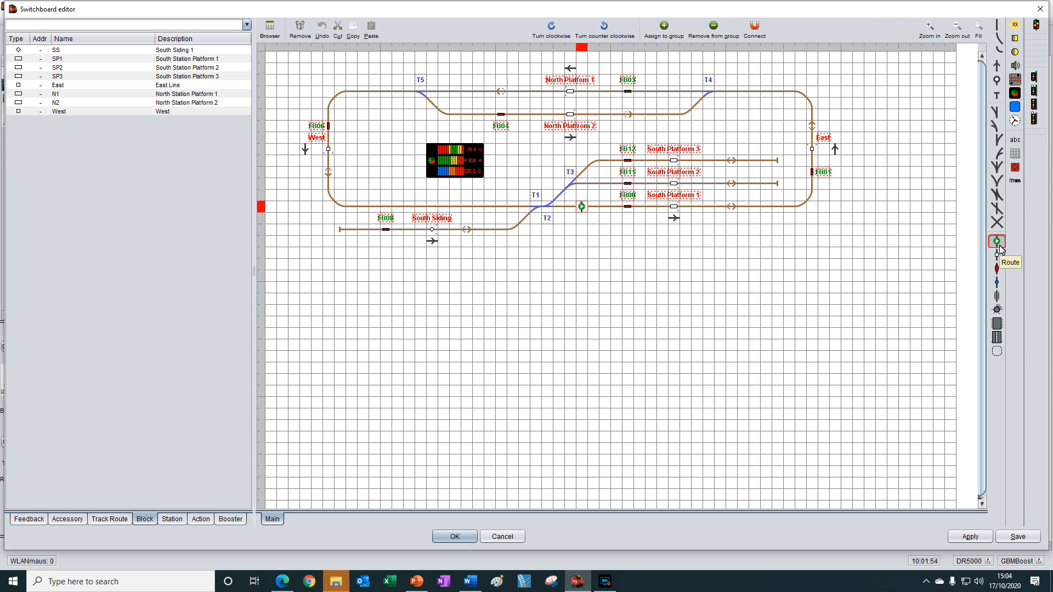
left_click(584, 209)
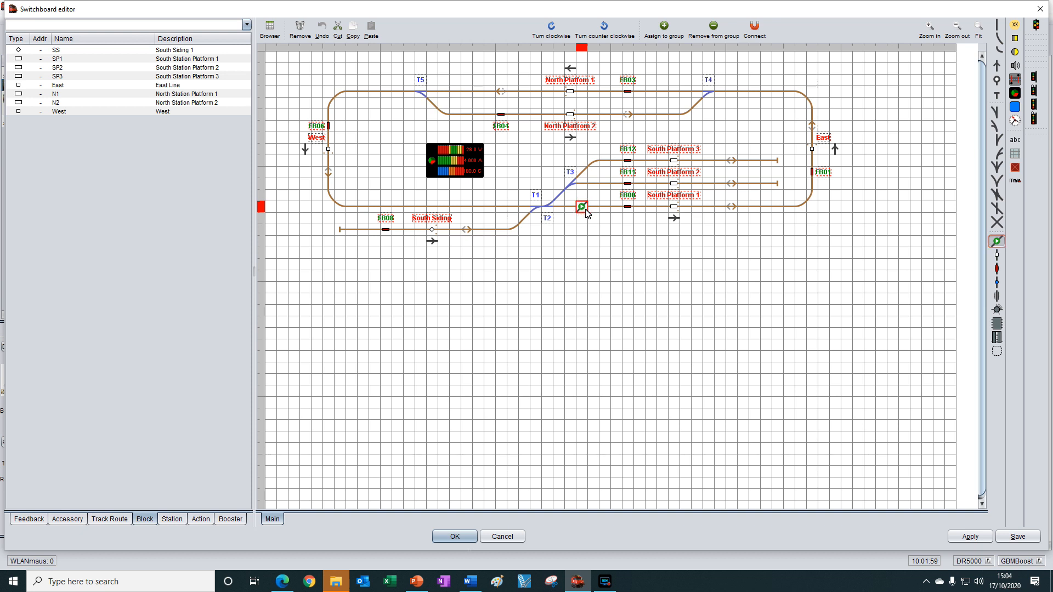
Step: Check that the new Route control and the adjoining track belong to the South Platform 1 block, and save the switchboard
left_click(603, 246)
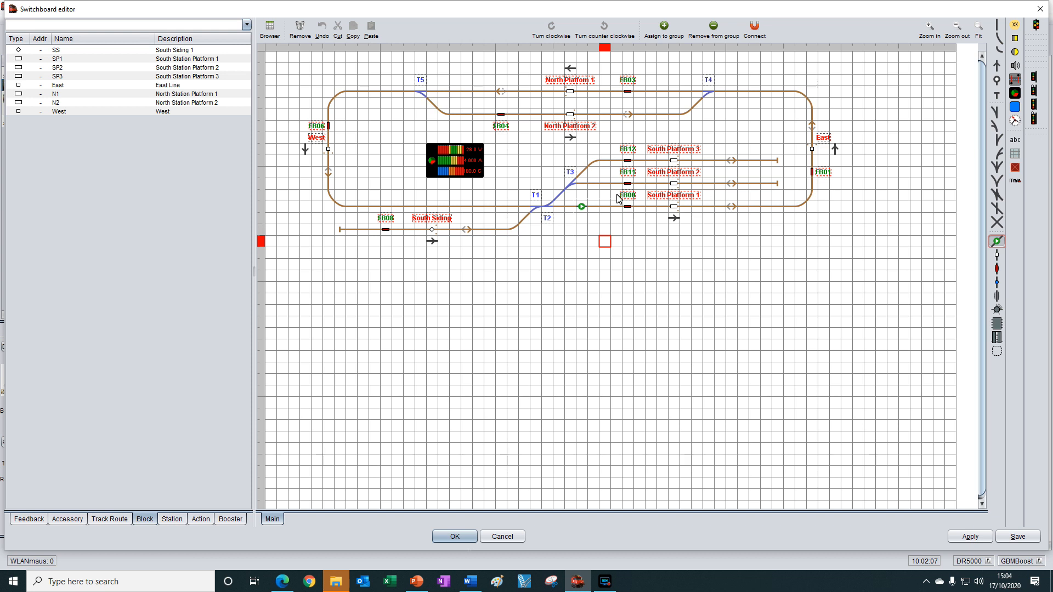
left_click(607, 211)
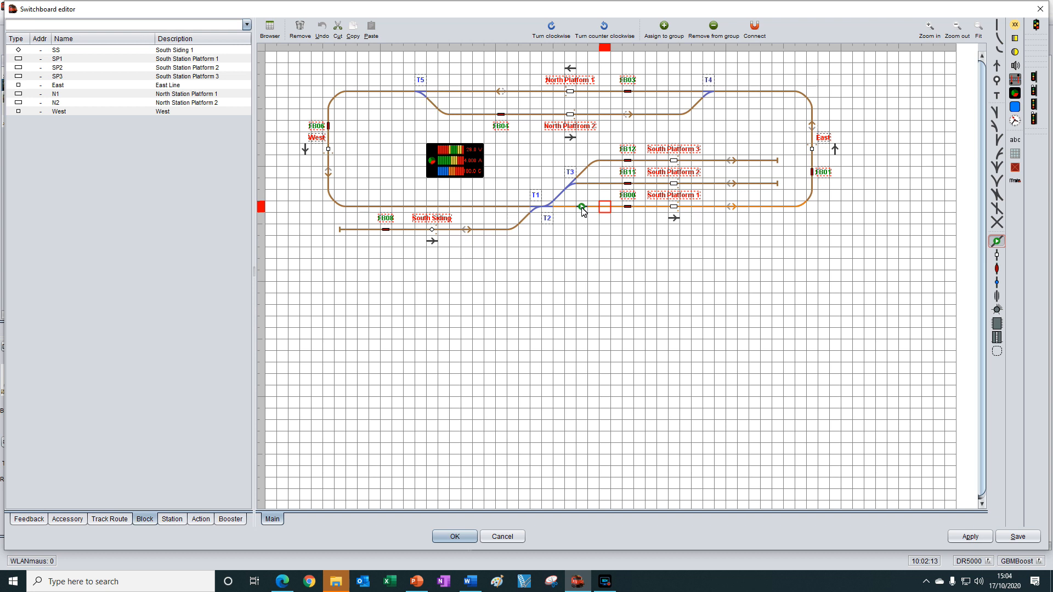
left_click(583, 210)
left_click(619, 255)
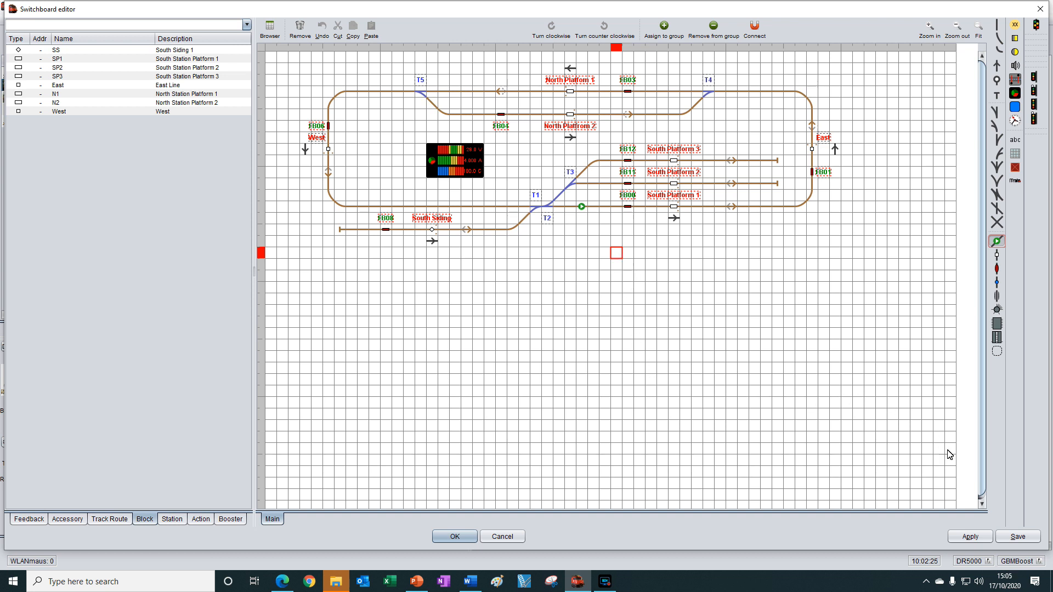
left_click(1021, 537)
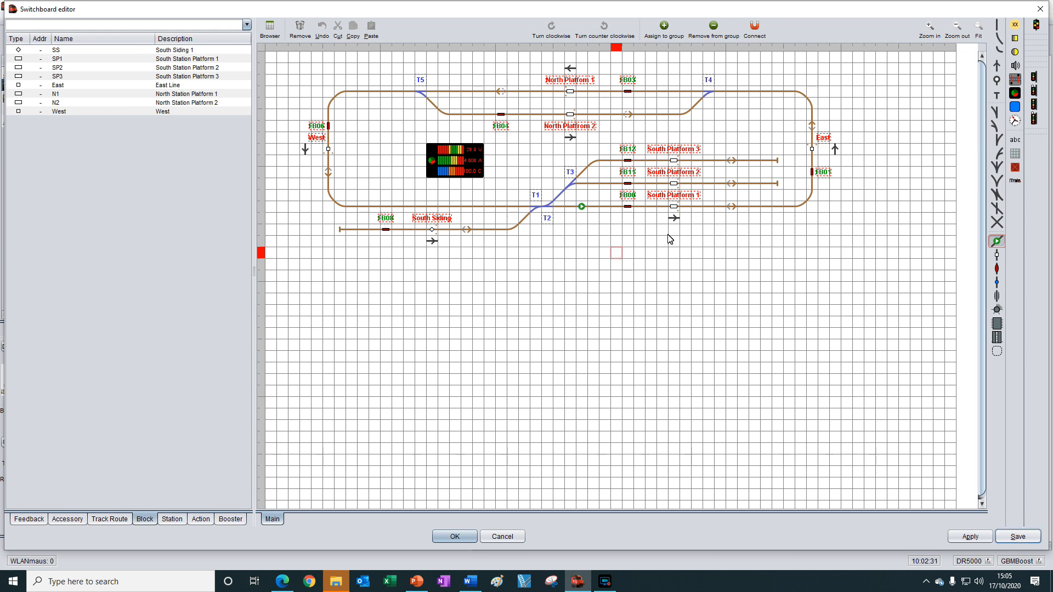
Step: Run the Connect update for the switchboard and close the editor, accepting the changes
left_click(754, 29)
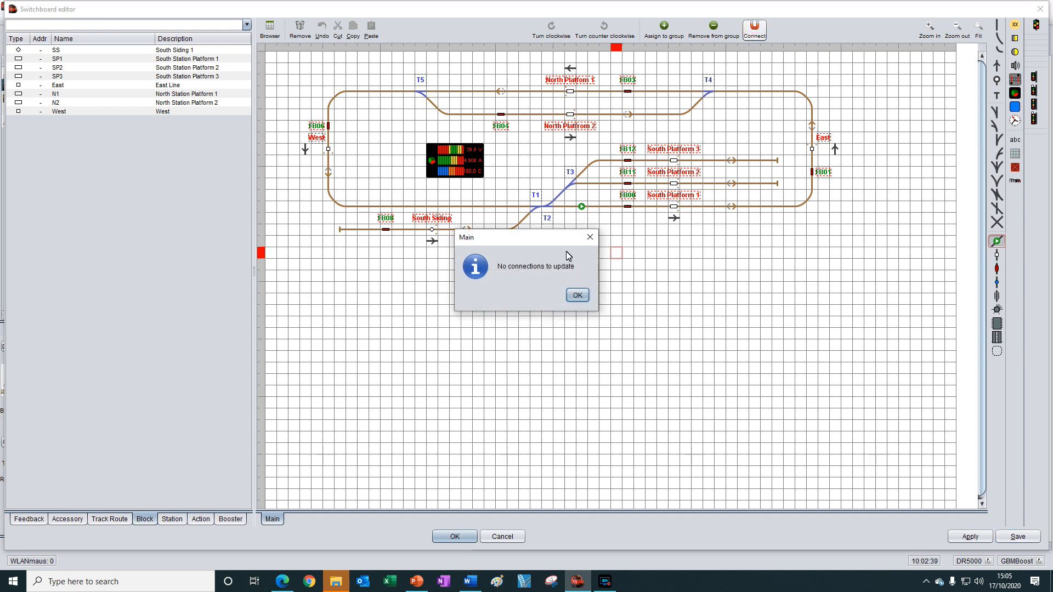
left_click(578, 295)
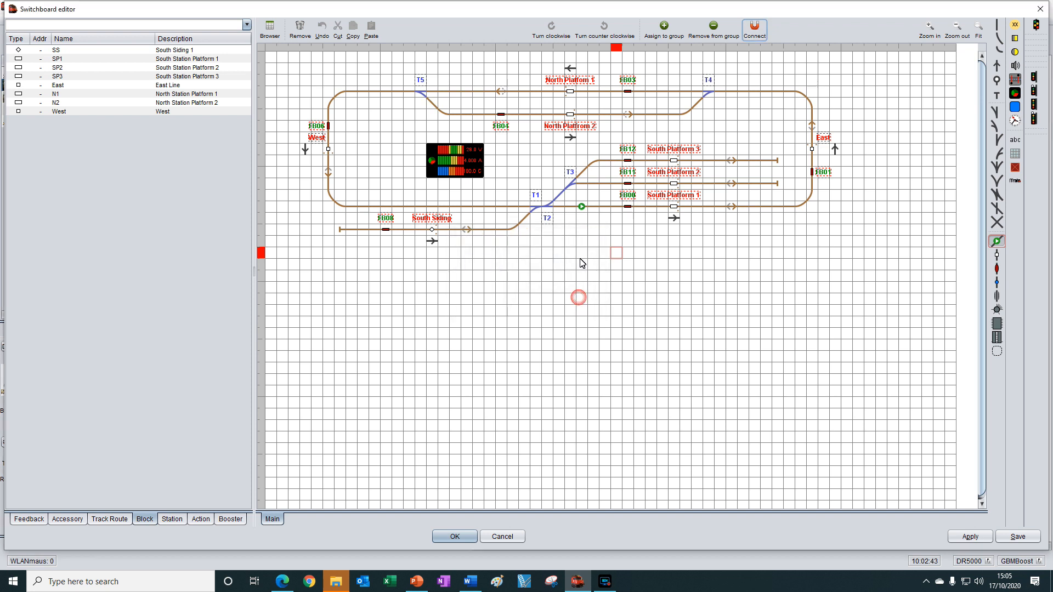
left_click(455, 536)
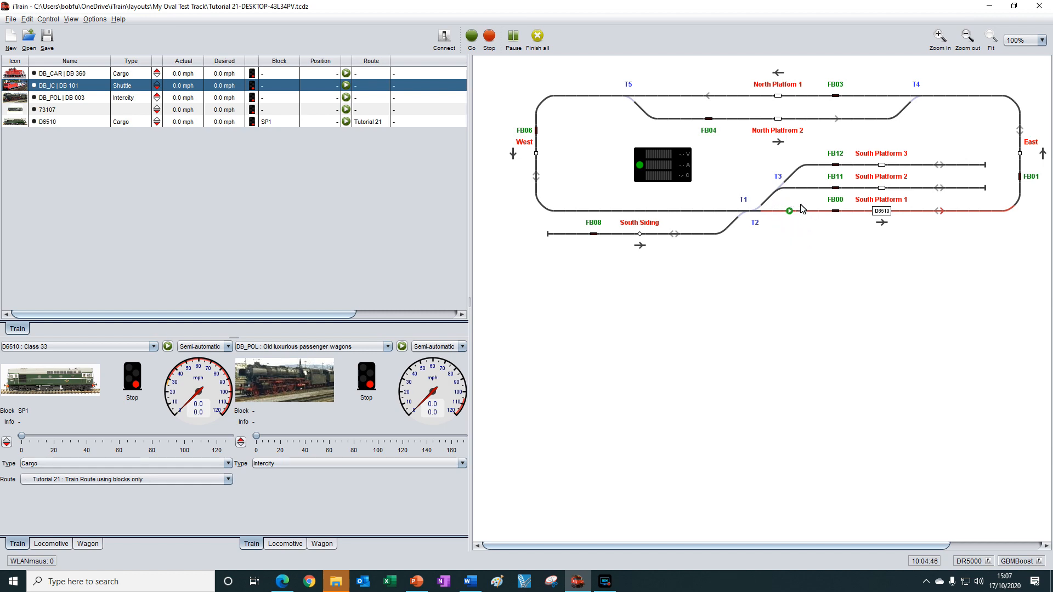
Step: Start D6510's route with the new Route control and stop it from the train's commands at South Platform 1
left_click(790, 212)
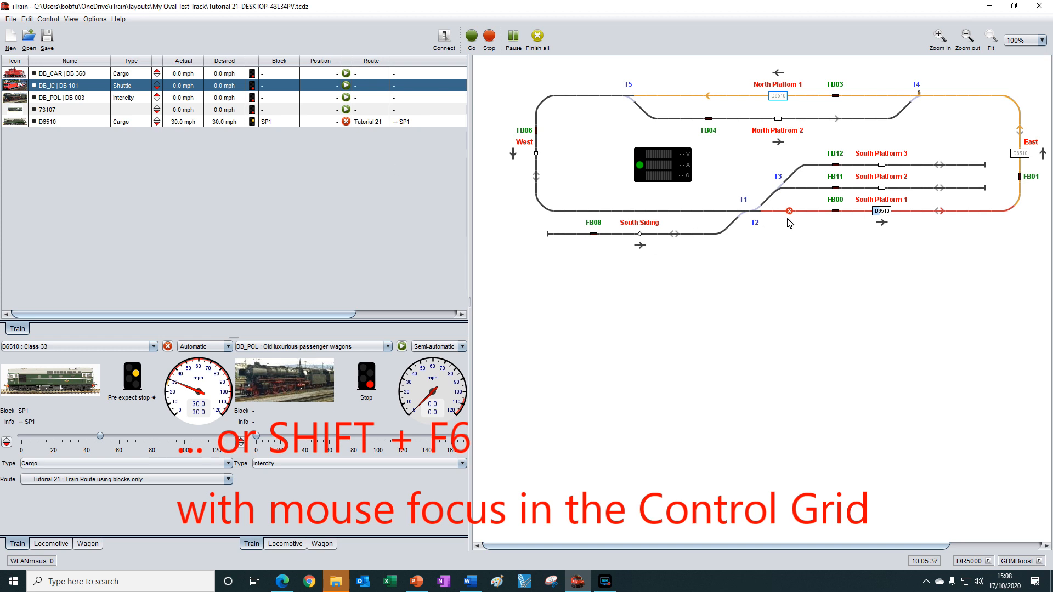
right_click(881, 211)
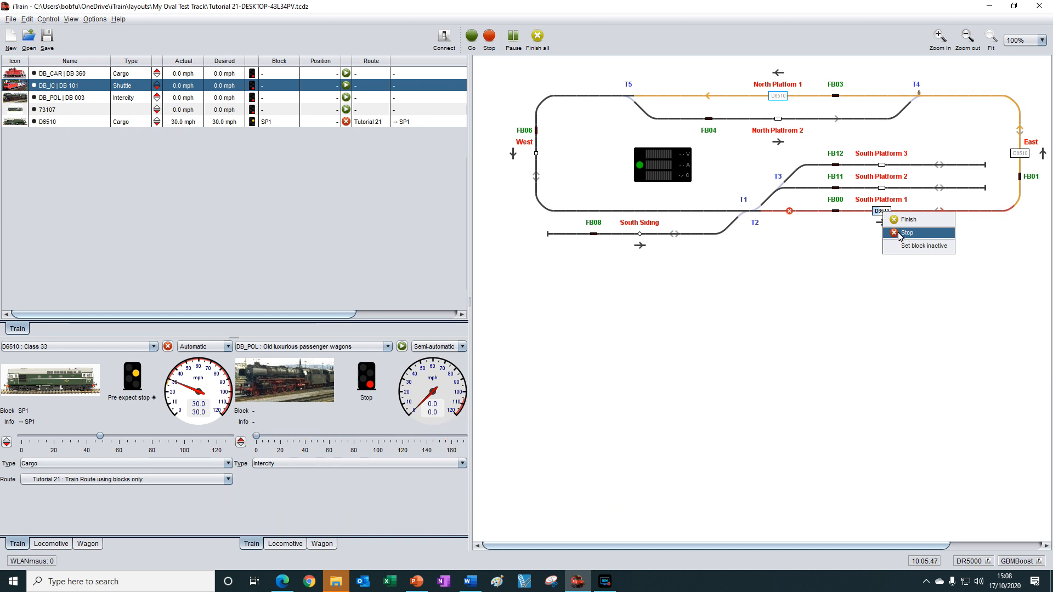
left_click(897, 234)
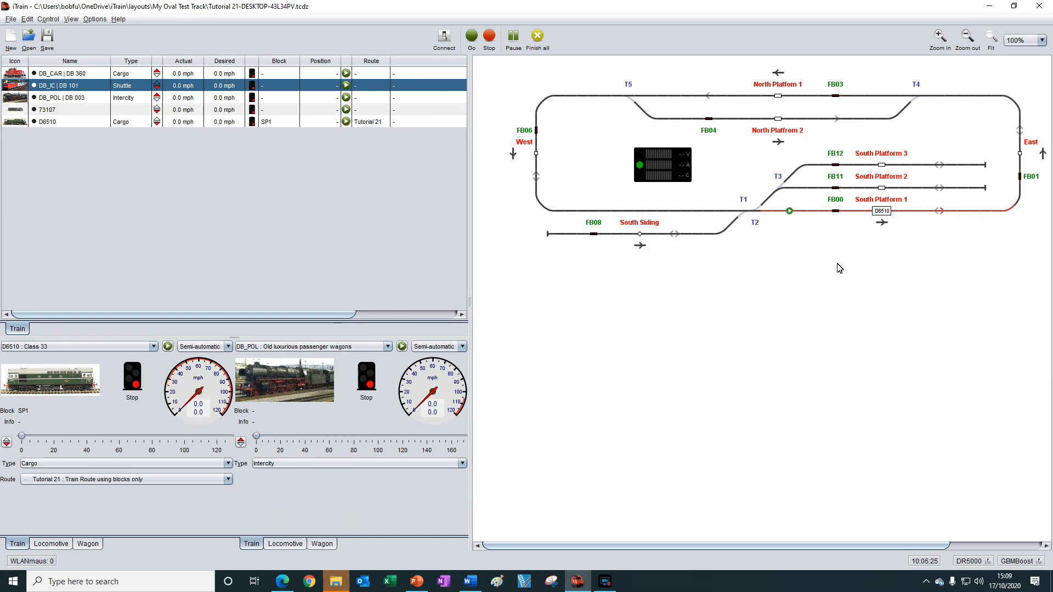
Step: Start D6510's route again with the Route control and end it using that control and the Finish all command
left_click(788, 213)
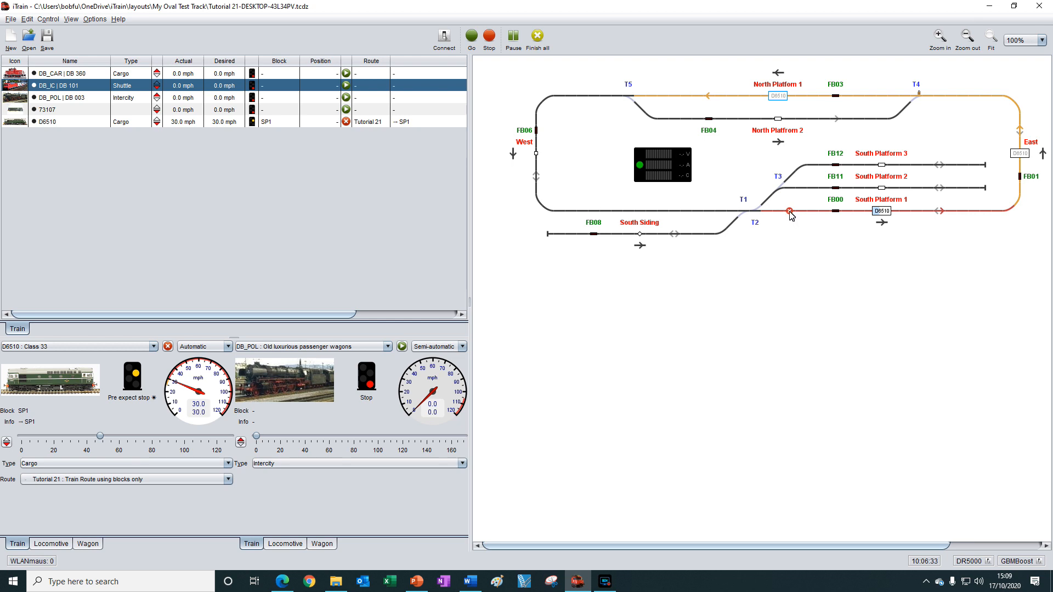
left_click(790, 212)
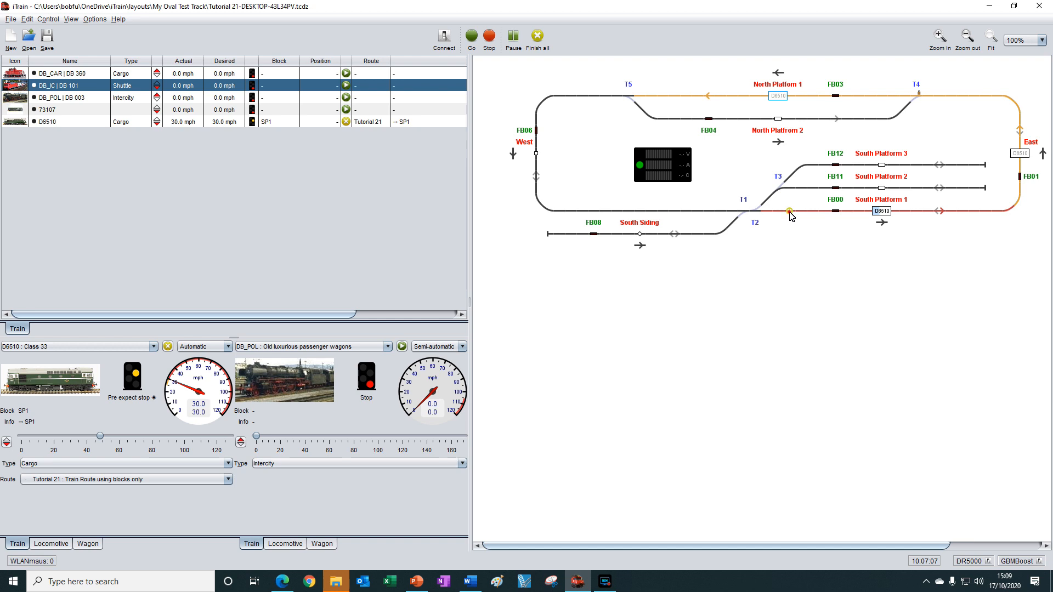
left_click(789, 212)
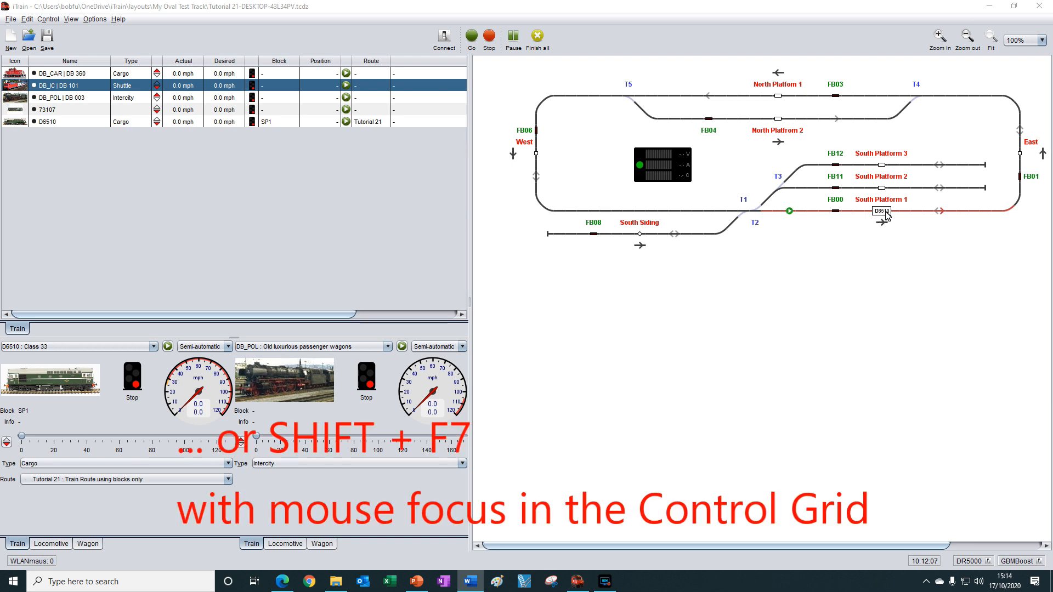
left_click(531, 39)
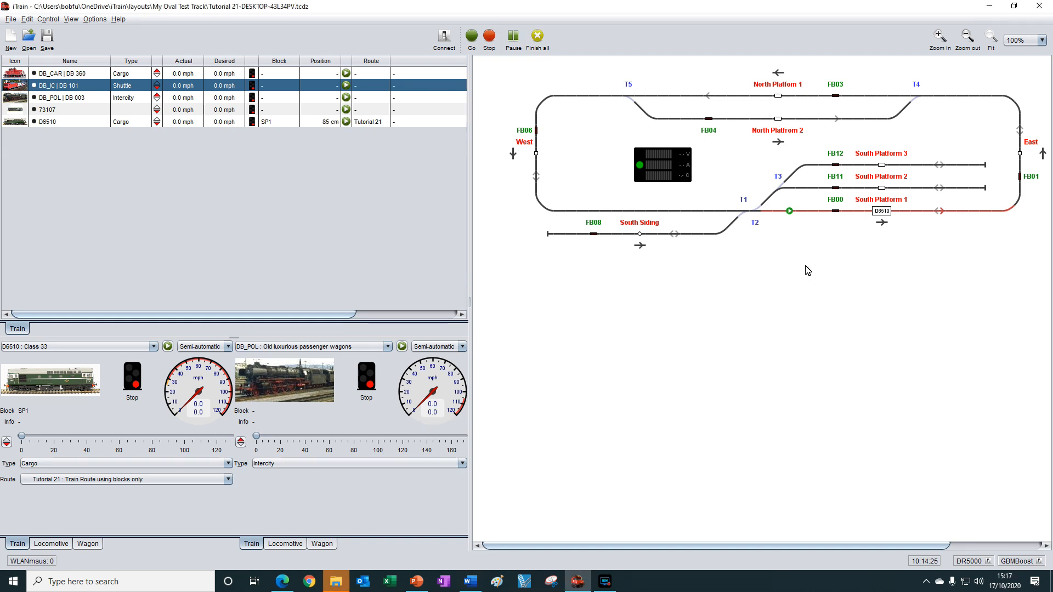
Step: Start D6510's route with the Route control and simulate its first lap by triggering feedbacks FB01, FB03, FB06 and FB00 in order
left_click(789, 211)
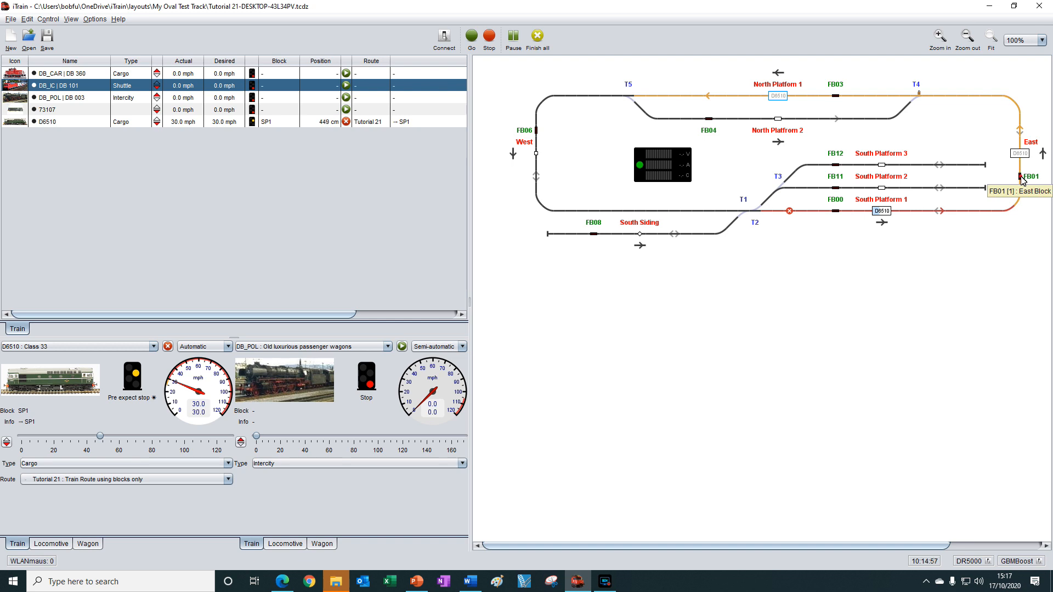
left_click(1019, 178)
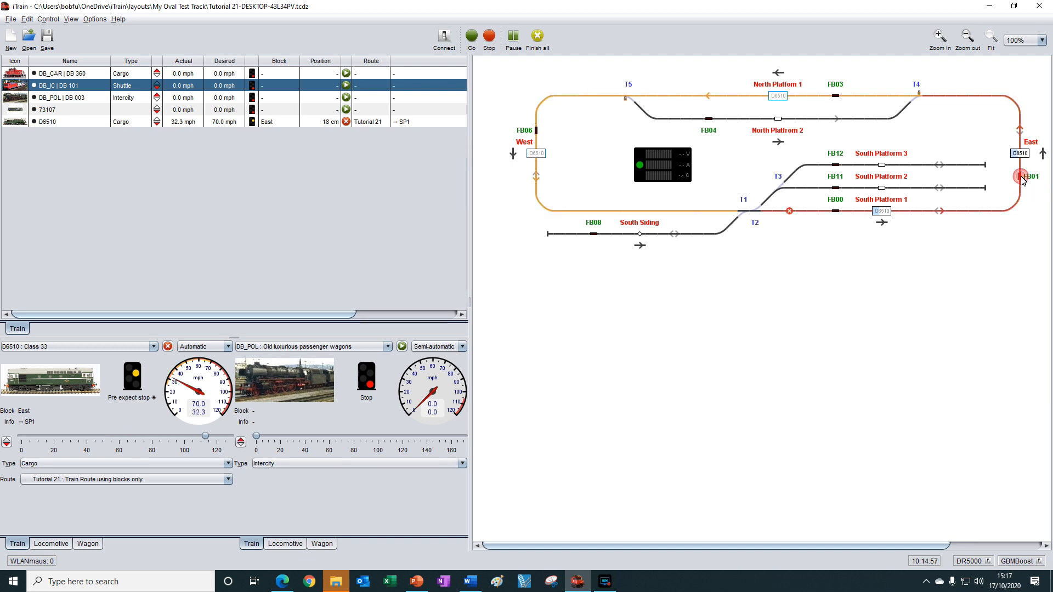
left_click(836, 97)
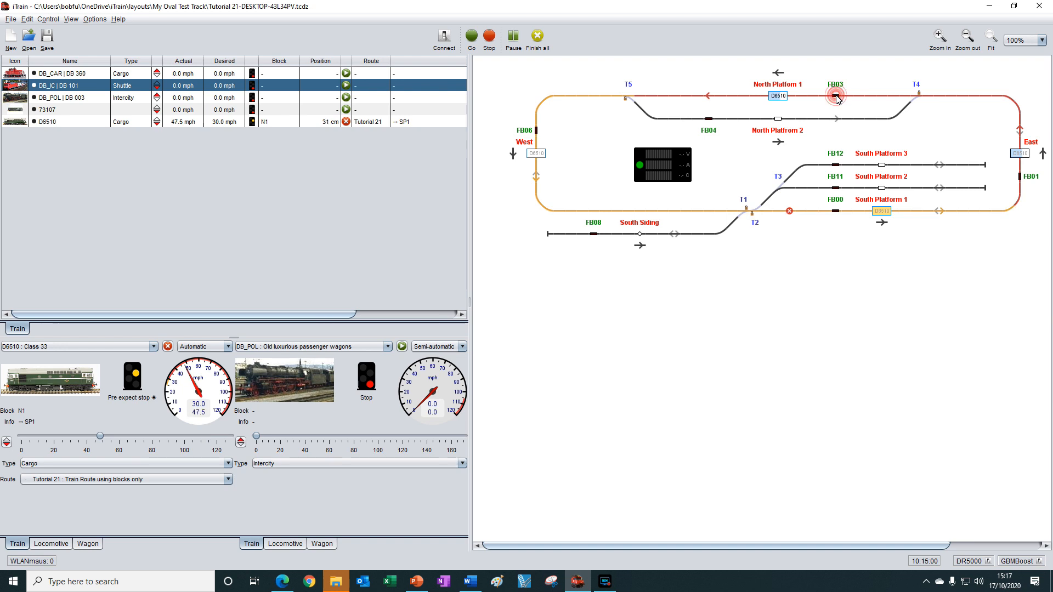
left_click(537, 130)
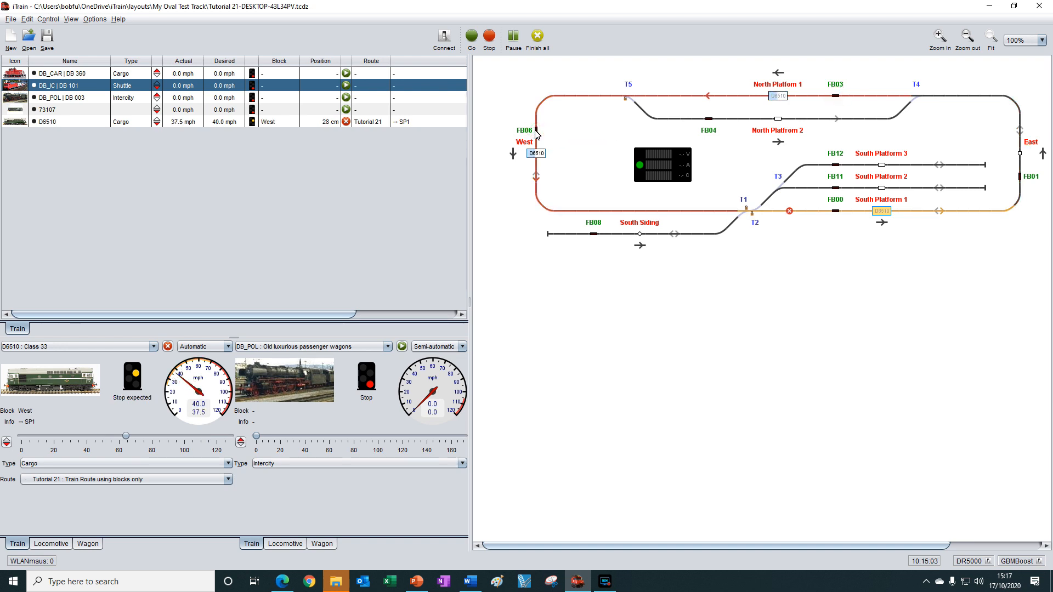
left_click(835, 211)
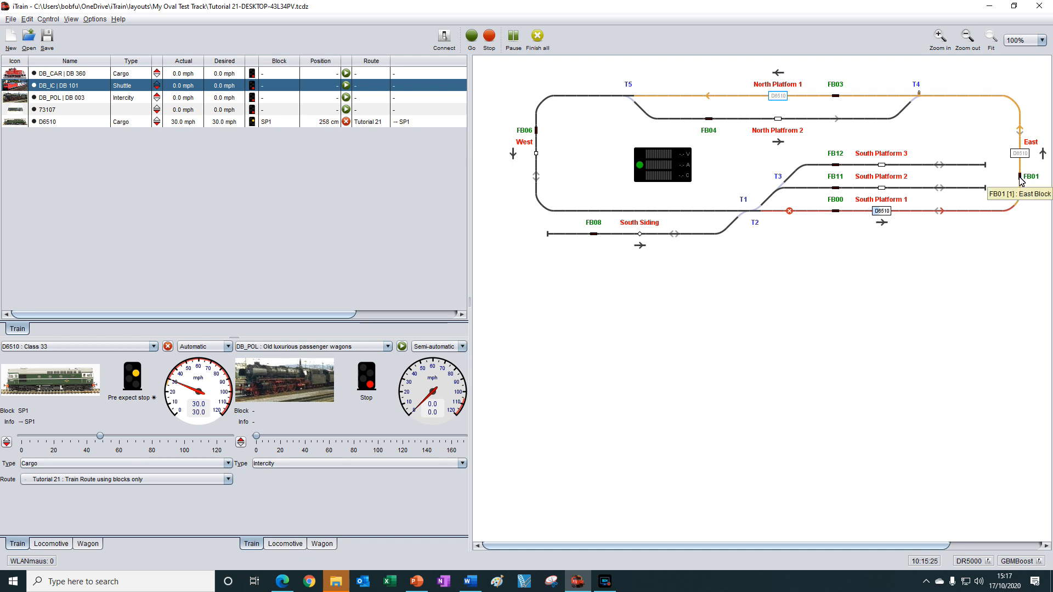
Step: Simulate D6510's second lap back to South Platform 1 by triggering feedbacks FB01, FB03, FB06 and FB00 in order
left_click(1019, 177)
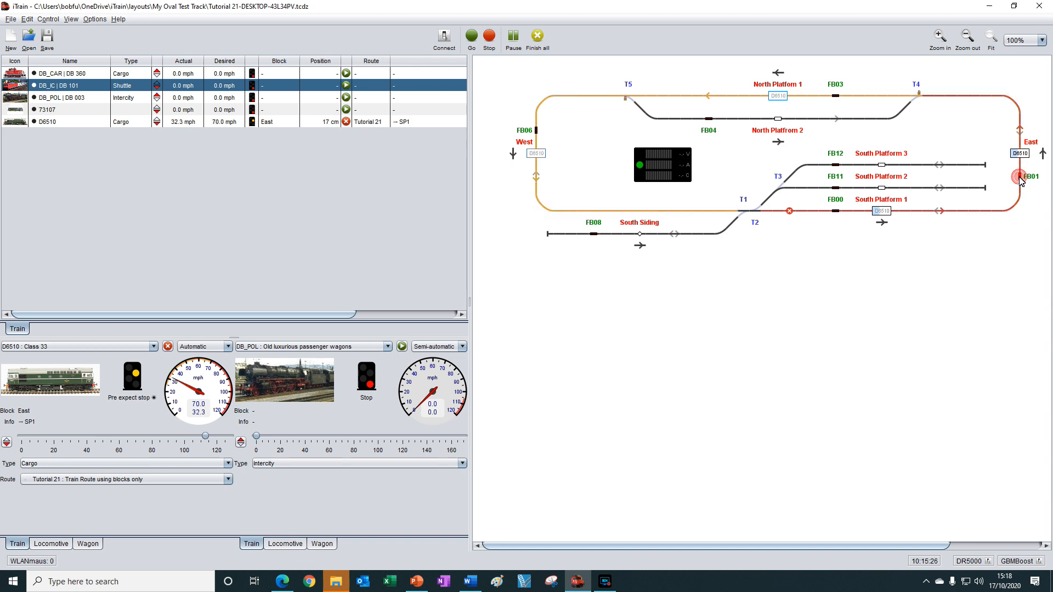
left_click(835, 96)
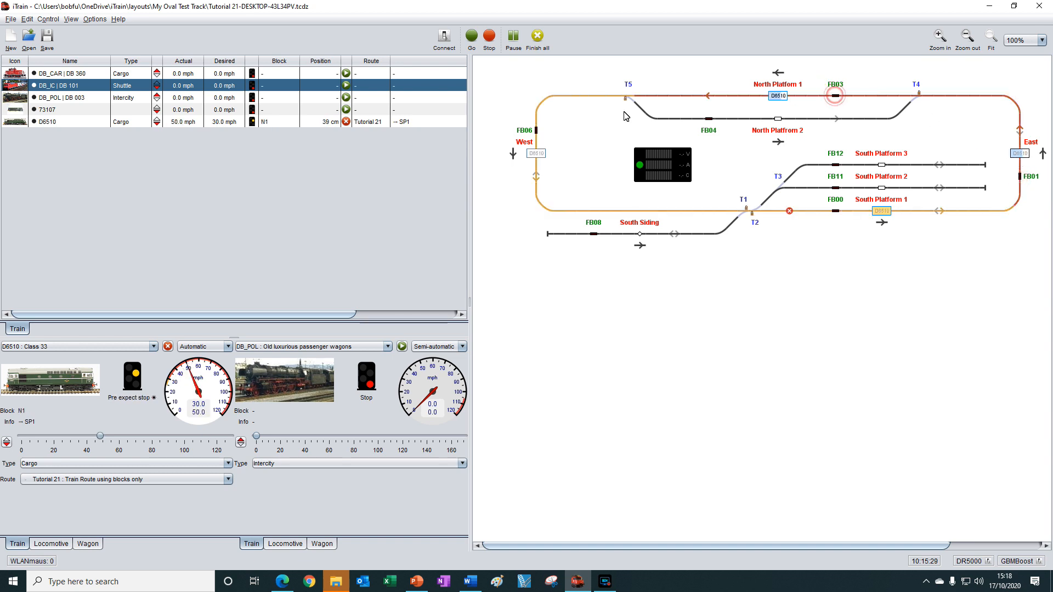
left_click(537, 132)
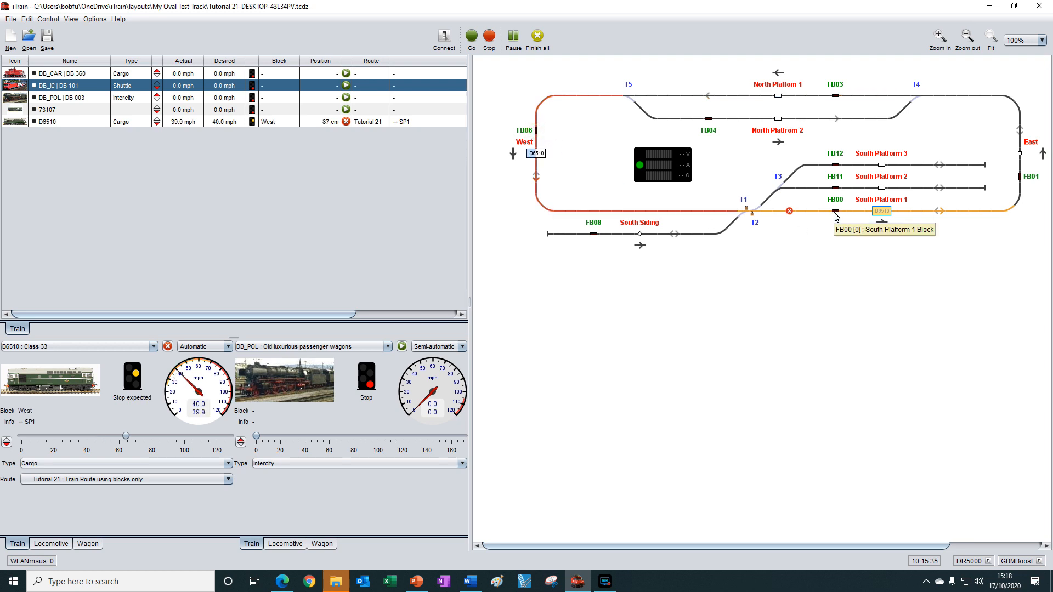
left_click(835, 213)
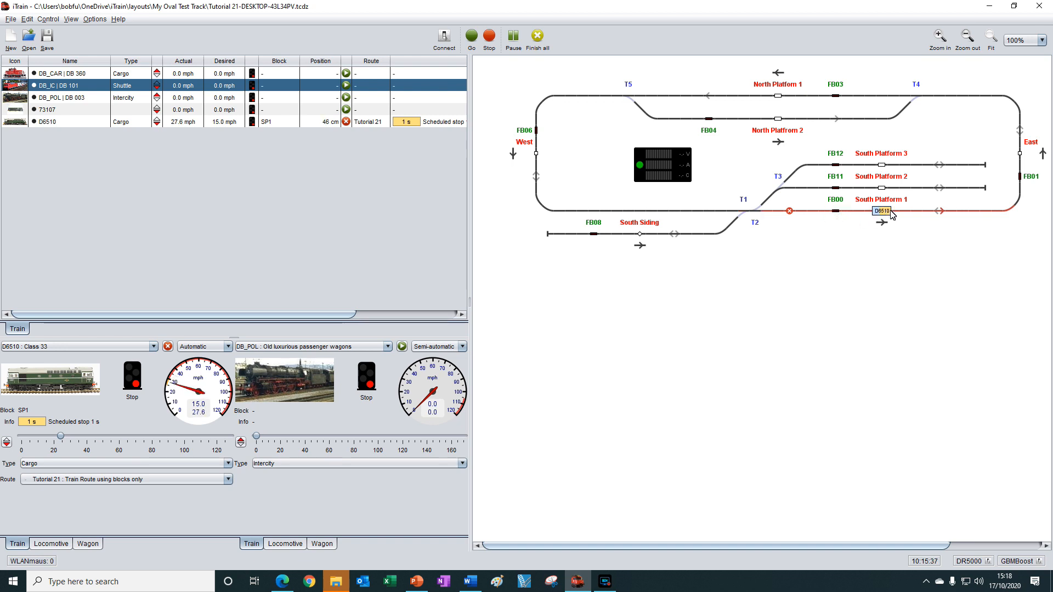